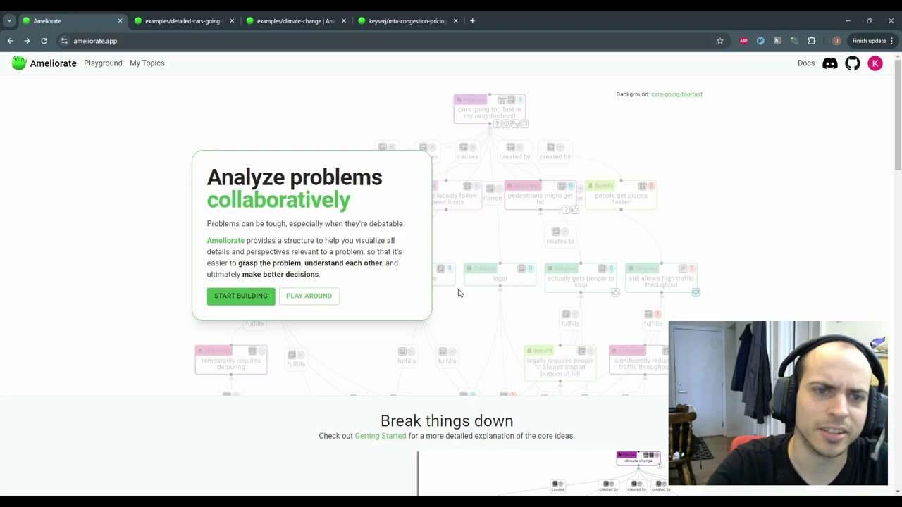
# Open the playground and name its problem node "cars are going too fast in my neighborhood"
pyautogui.click(309, 296)
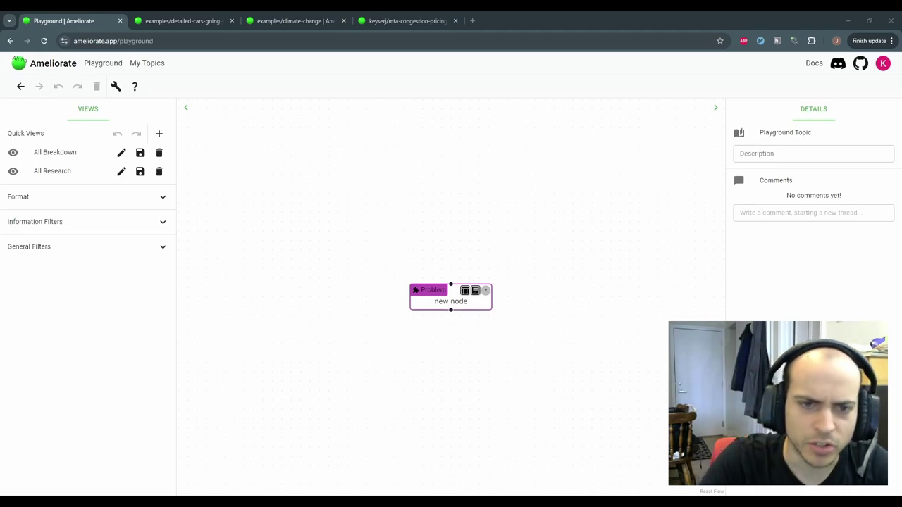
pyautogui.click(451, 301)
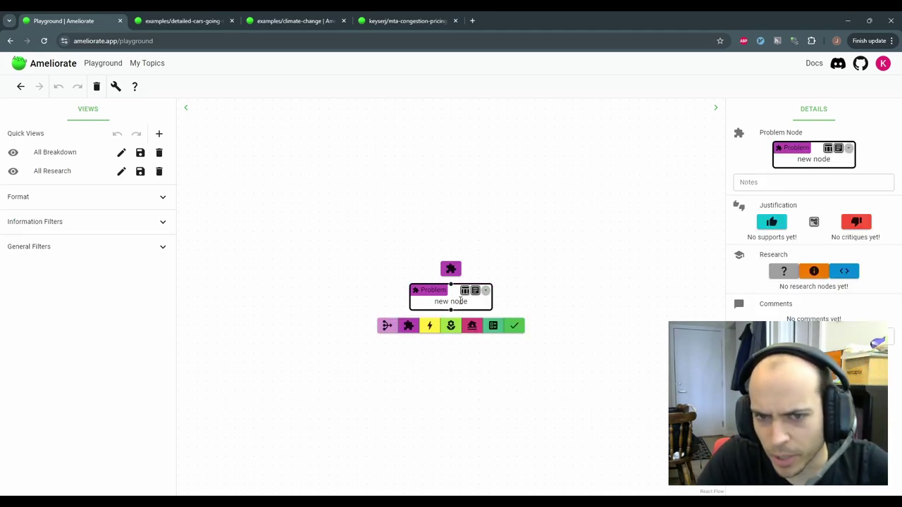
pyautogui.click(451, 301)
pyautogui.write('cars go')
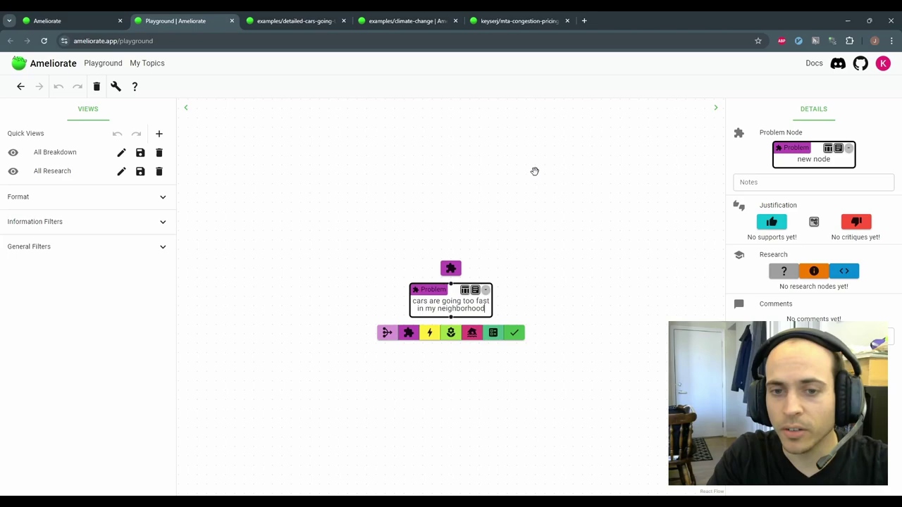
# Add three causes to the problem: "street goes downhill", "bottom of hill has intersection but no legal need to stop" and "people loosely follow speed limits"
pyautogui.click(389, 334)
pyautogui.write('street goes downhill')
pyautogui.click(386, 335)
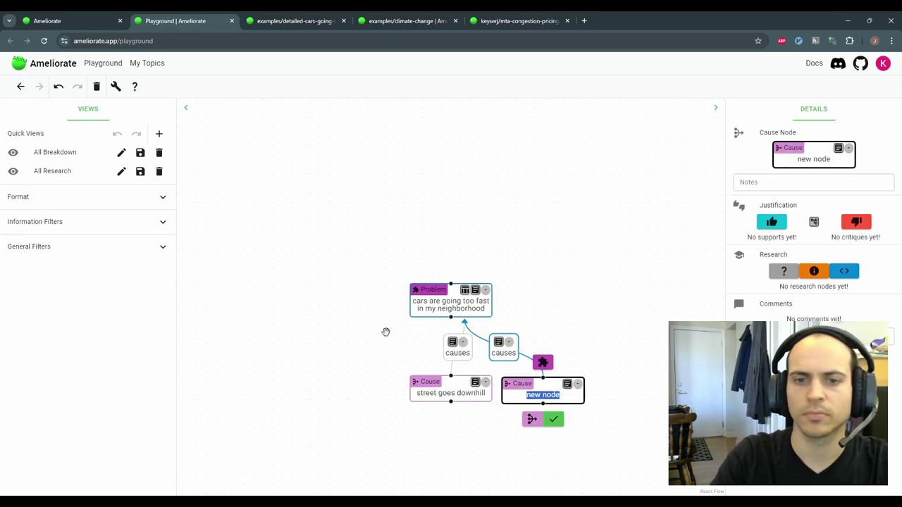
pyautogui.write('bottom of hill has intersection but no legal need to stop')
pyautogui.click(400, 333)
pyautogui.write('people loosely follow speed limits')
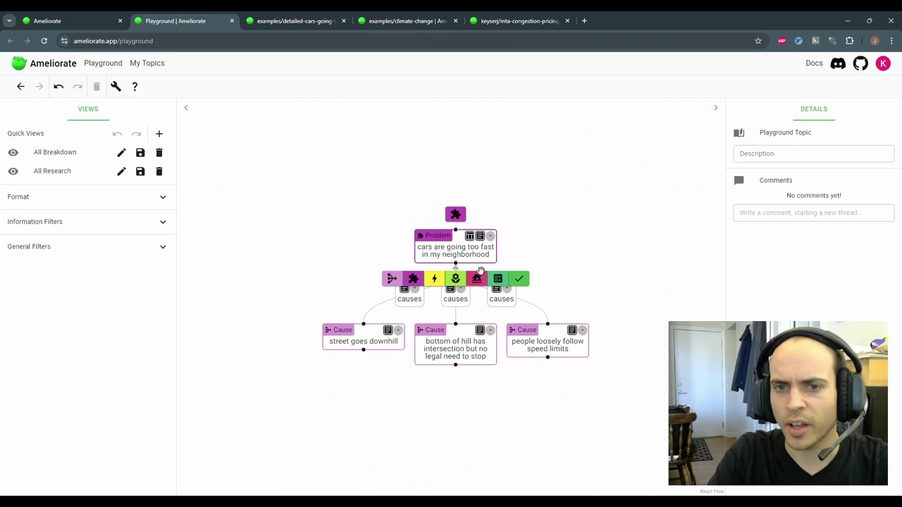
# Add the detriment "pedestrians might get hit" and the benefit "people get places faster" to the problem
pyautogui.click(483, 282)
pyautogui.write('pedestrians might get hit')
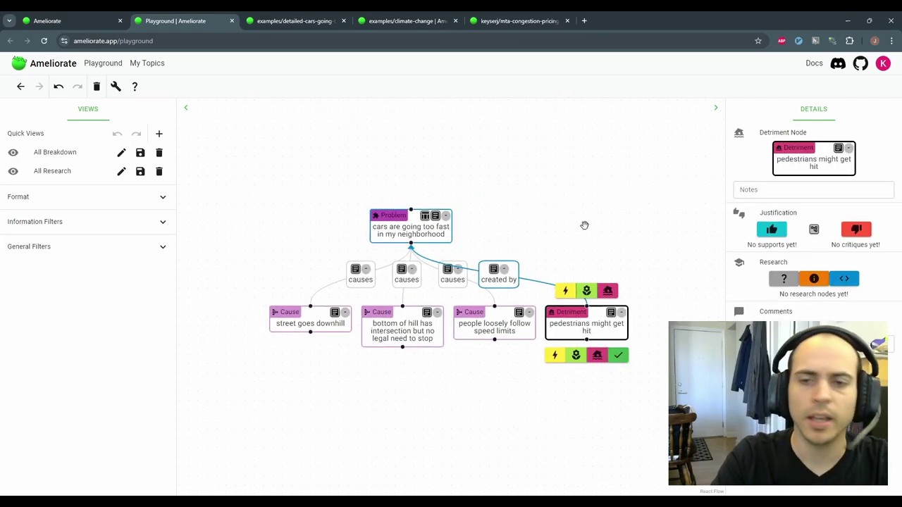
pyautogui.click(445, 238)
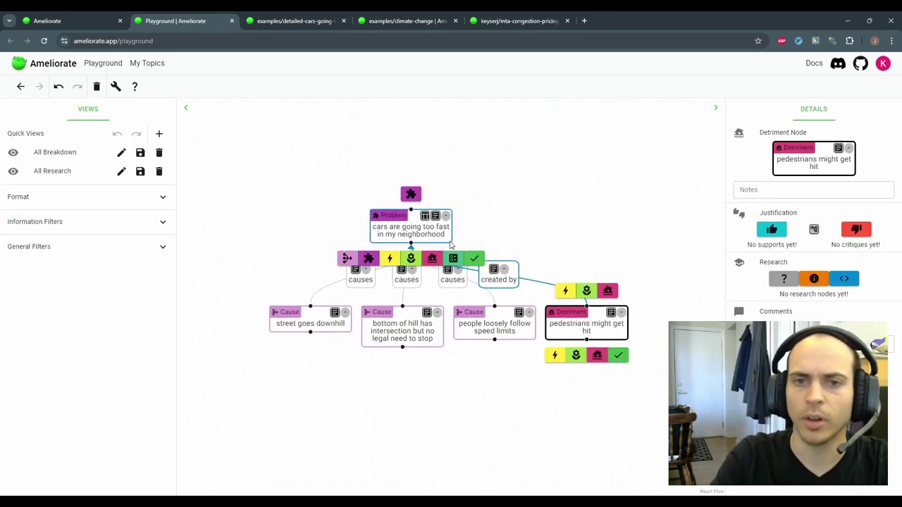
pyautogui.click(410, 258)
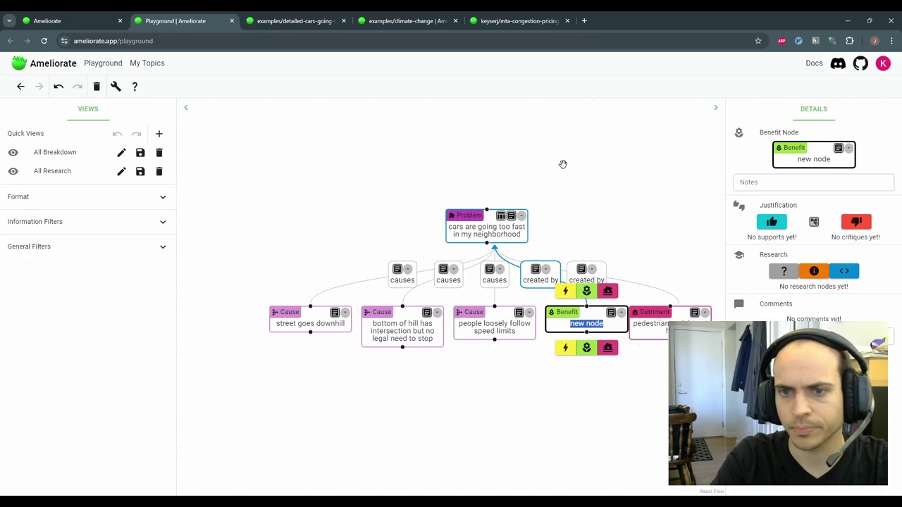
pyautogui.write('people get places faster')
pyautogui.click(520, 167)
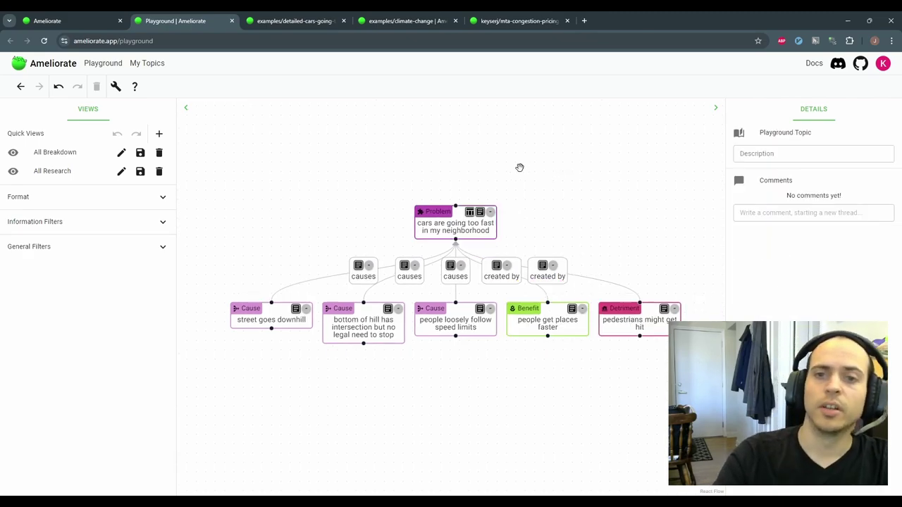
# Add three solutions to the problem: "stop light at intersection", "speed bump between intersection and hill" and "stop sign at intersection"
pyautogui.moveTo(483, 241)
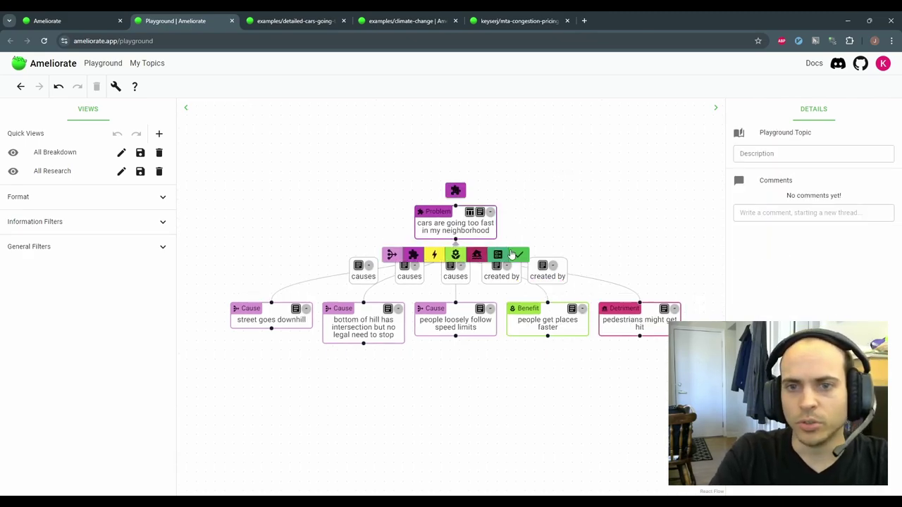
pyautogui.click(513, 254)
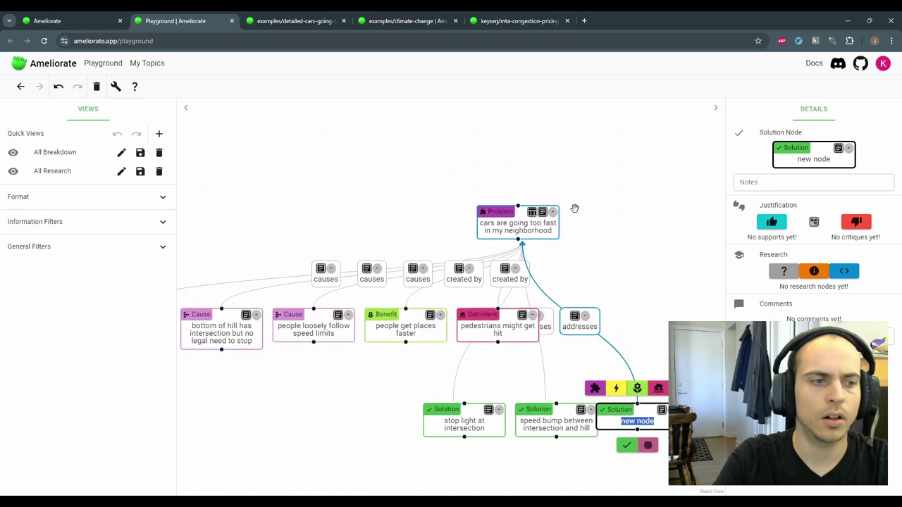
pyautogui.write('stop sign at intersection')
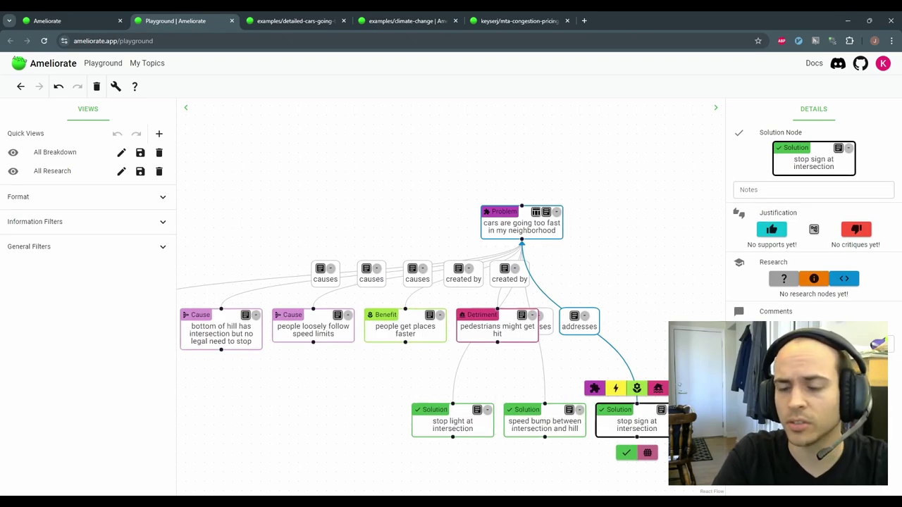
# Give the stop sign components "$500 cost" and "1 hour implementation", the stop light "$100,000 cost" and "30 day implementation", the last with detriment "temporarily requires detouring"
pyautogui.click(678, 389)
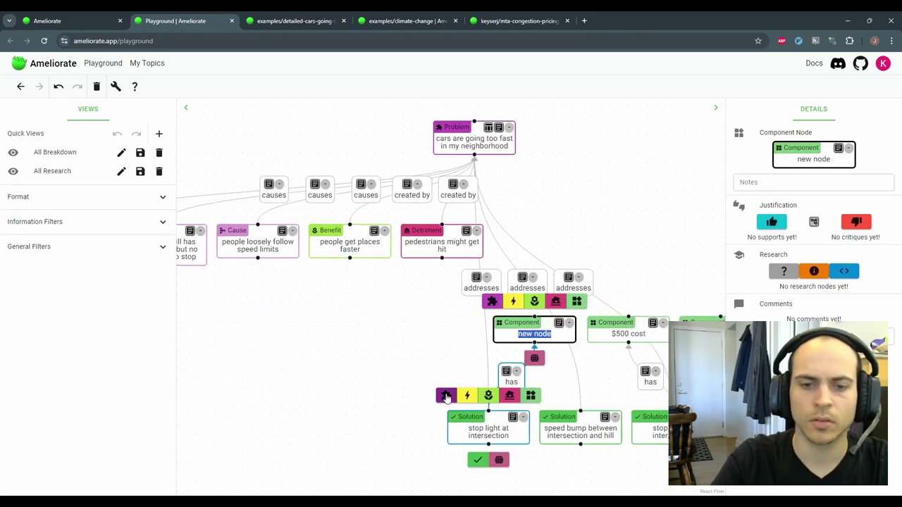
pyautogui.write('30 day implementation')
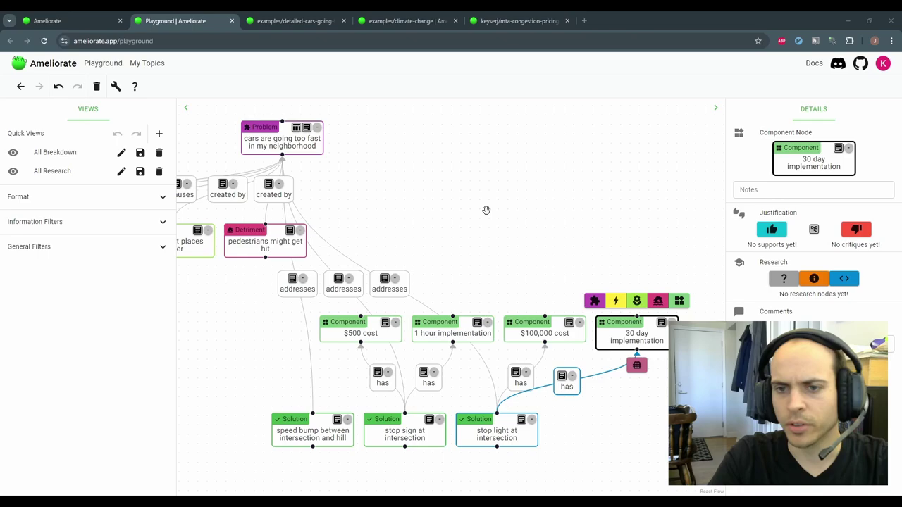
pyautogui.click(657, 301)
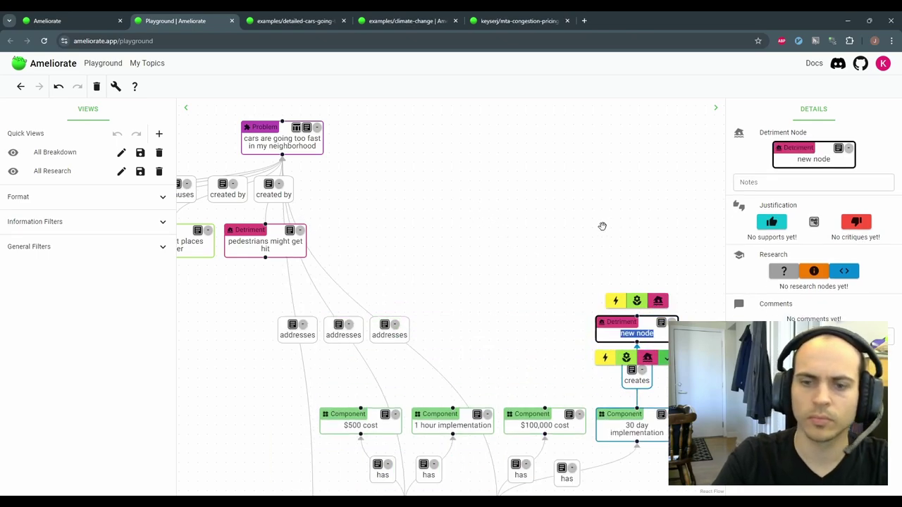
pyautogui.write('temporarily requires detouring')
# Add to the stop sign the benefit "legally requires people to always stop at bottom of hill" and the detriment "significantly reduces traffic throughput"
pyautogui.click(371, 401)
pyautogui.write('legally requires people to always stop at bottom of hill')
pyautogui.click(390, 401)
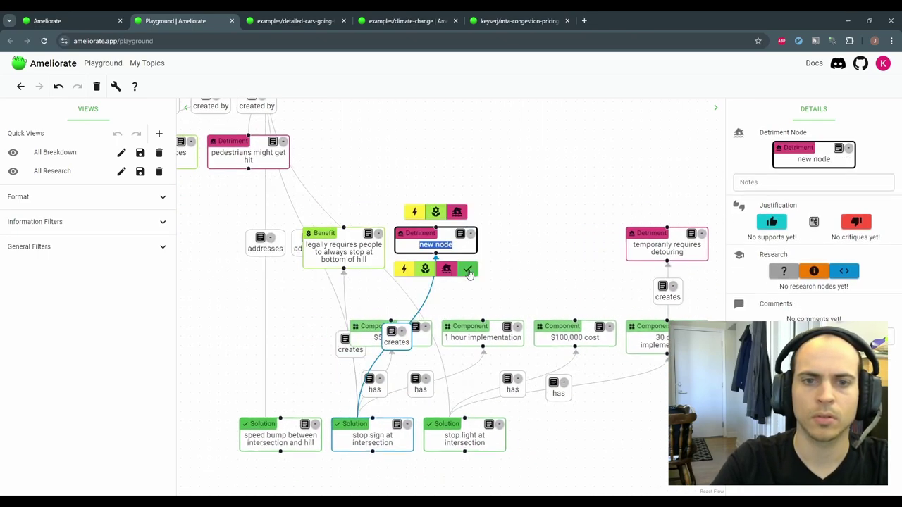
pyautogui.write('significantly reduces traffic throughput')
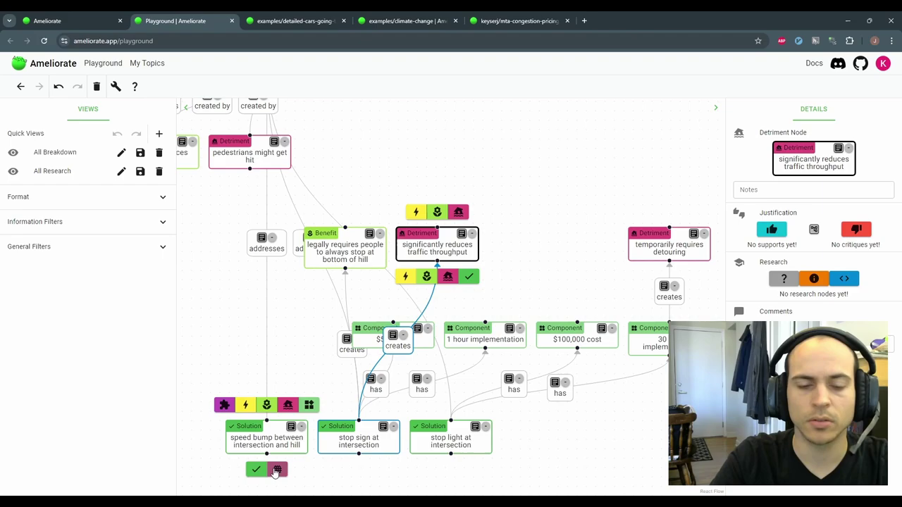
# Add the obstacle "street is a thoroughfare" to the speed bump solution
pyautogui.click(277, 470)
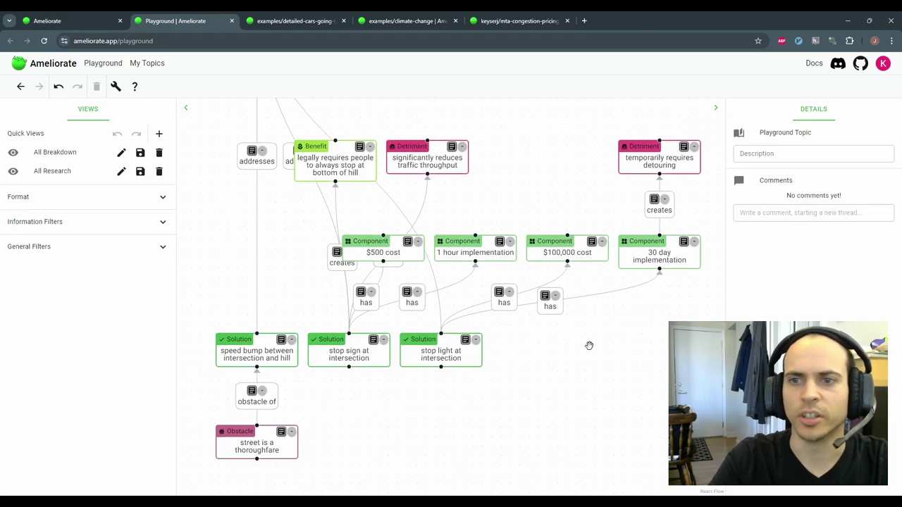
pyautogui.moveTo(241, 242); pyautogui.dragTo(360, 288)
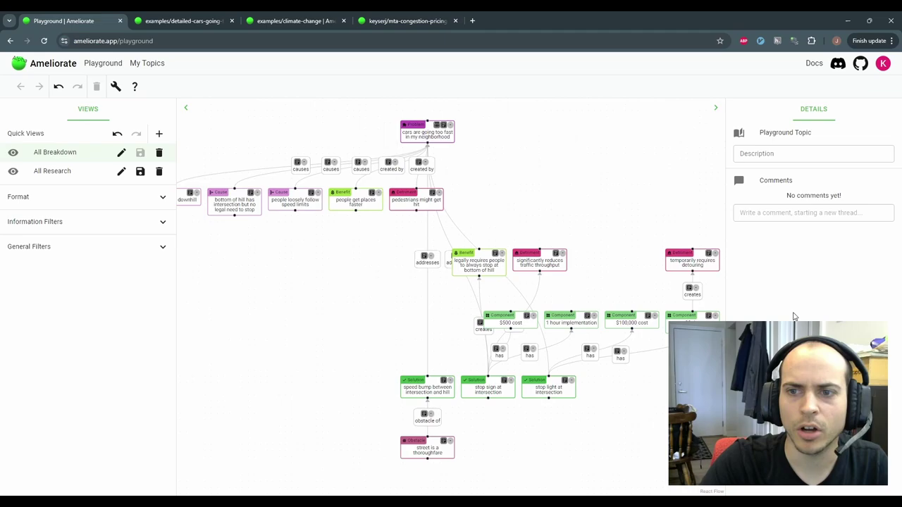
# Score the detriment "pedestrians might get hit" as 9 and the benefit "people get places faster" as 1
pyautogui.scroll(-1, 357, 279)
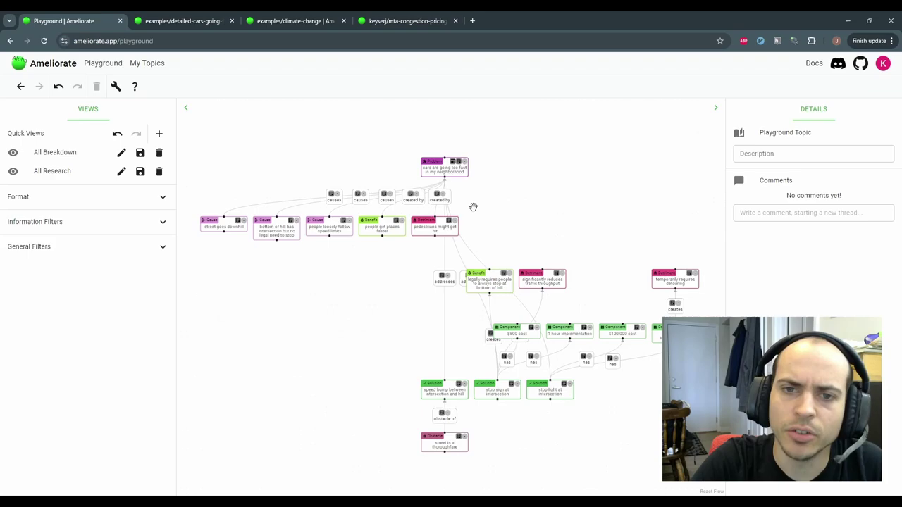
pyautogui.scroll(5, 473, 206)
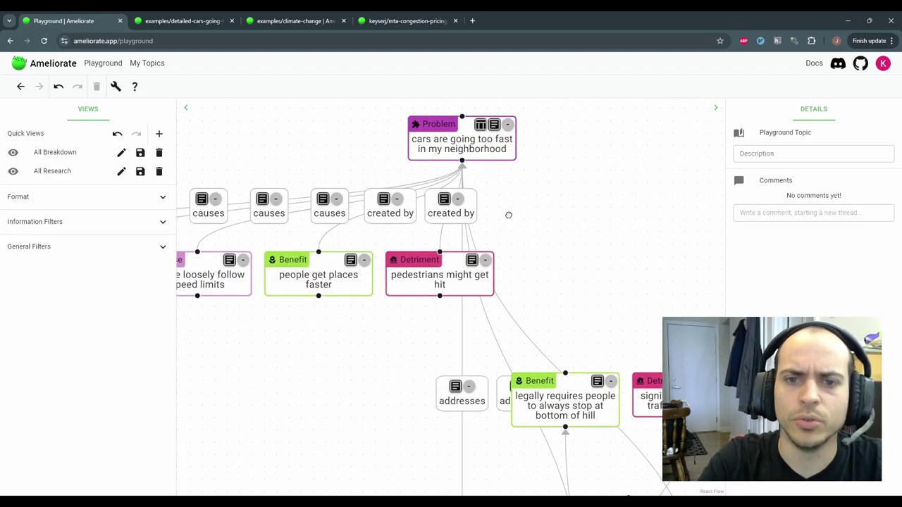
pyautogui.moveTo(484, 281)
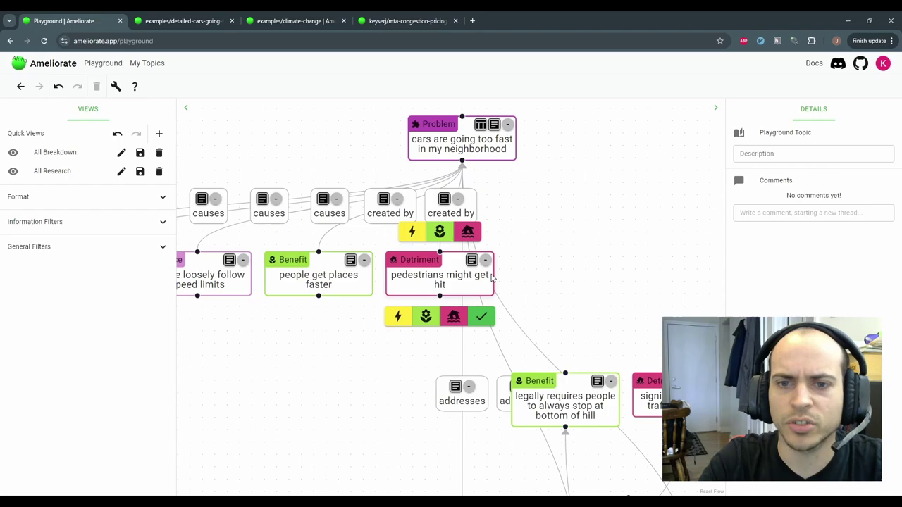
pyautogui.moveTo(487, 265)
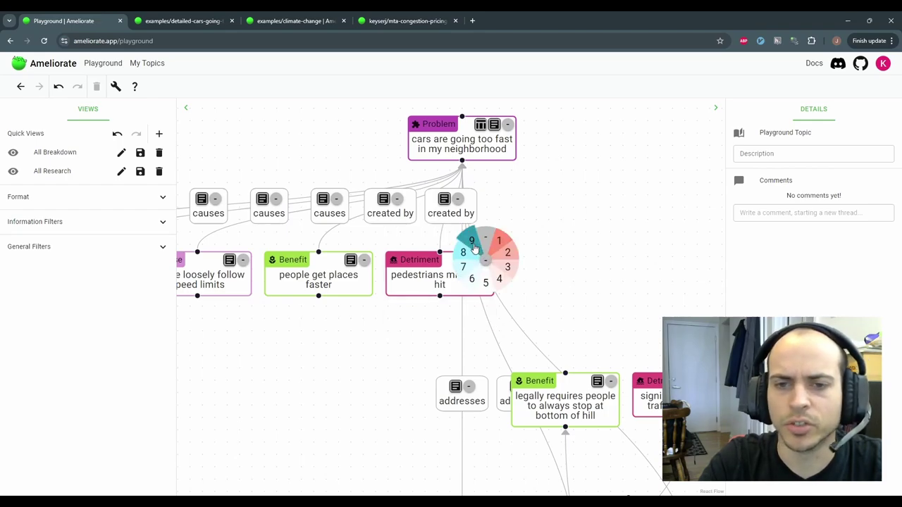
pyautogui.click(474, 246)
pyautogui.moveTo(356, 298)
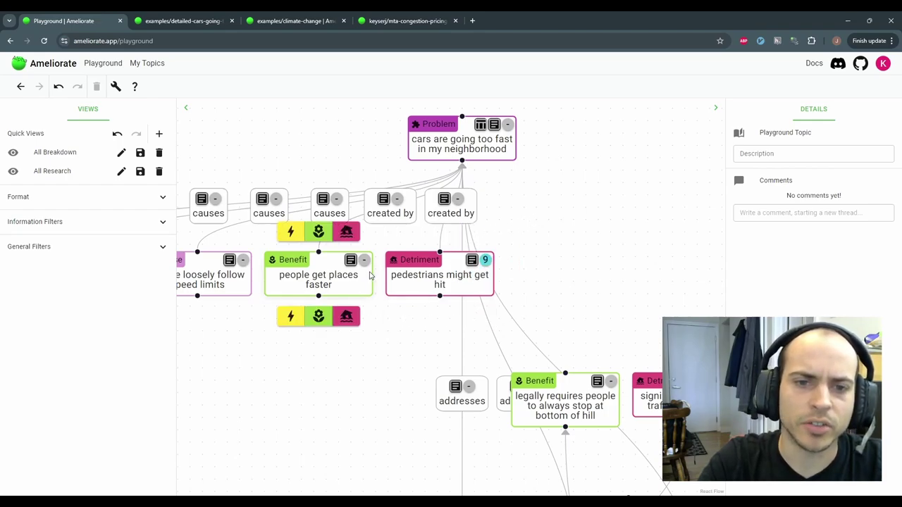
pyautogui.moveTo(365, 261)
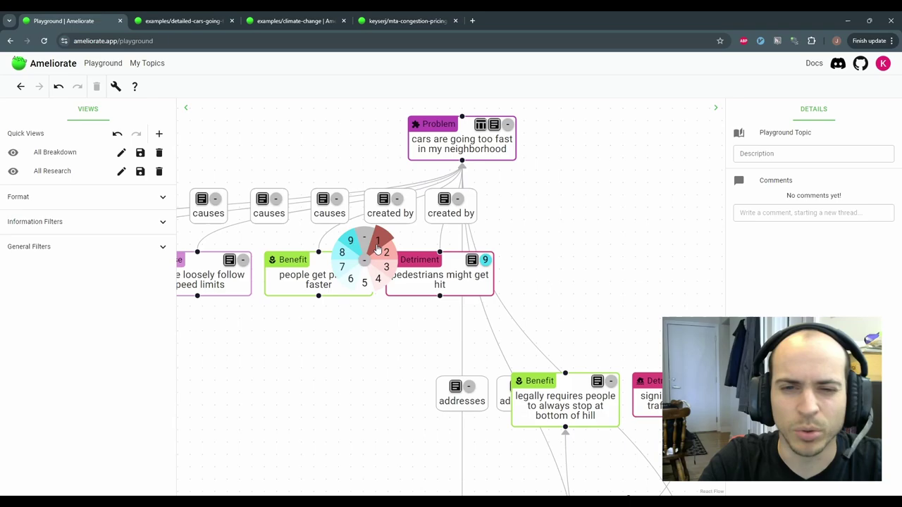
pyautogui.click(377, 247)
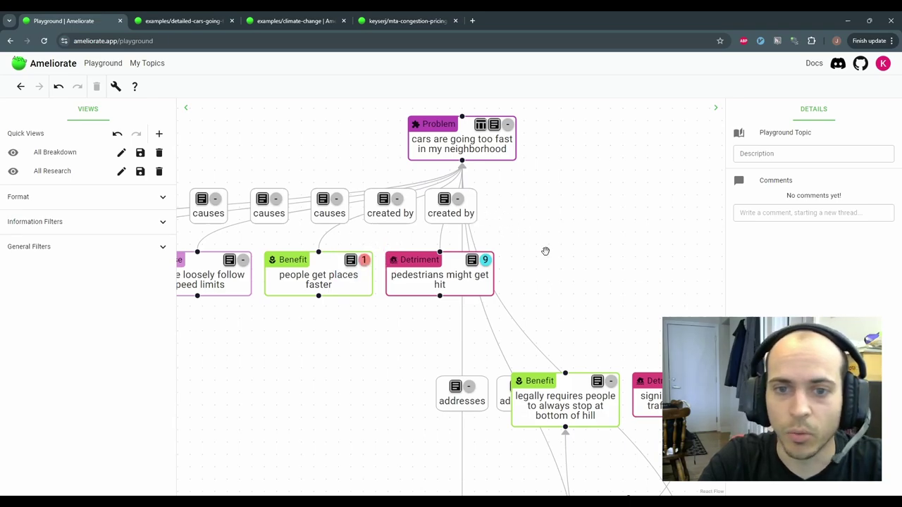
# Score the "created by" relation between the problem and "pedestrians might get hit" as 3
pyautogui.moveTo(472, 287)
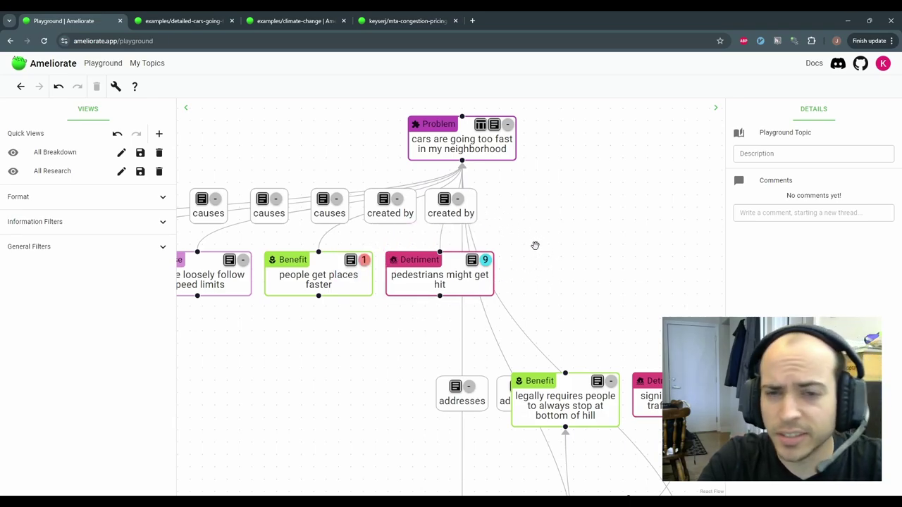
pyautogui.click(460, 200)
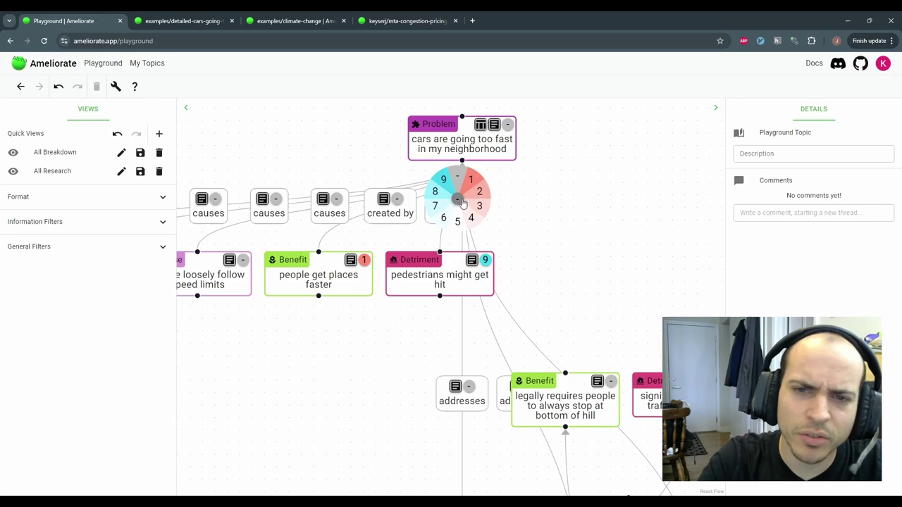
pyautogui.click(482, 208)
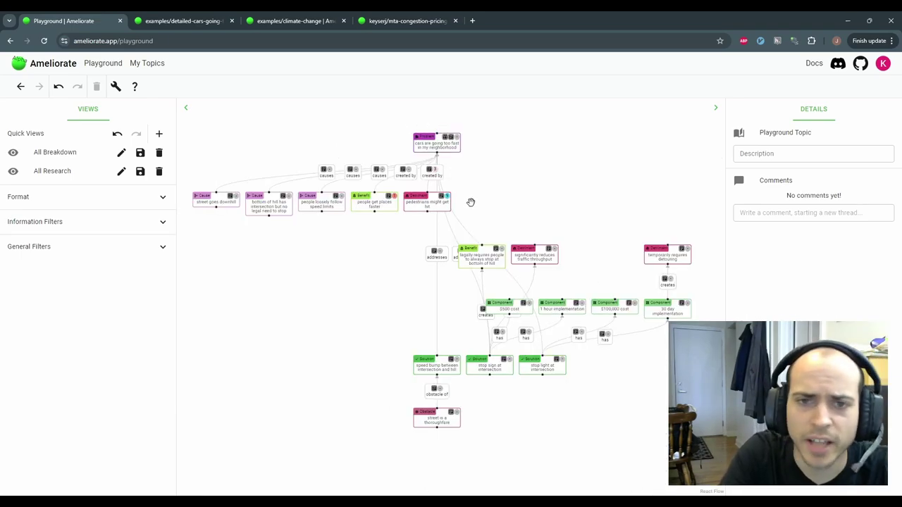
# Support "pedestrians might get hit" with "reduces feeling of safety in neighborhood", itself supported by "reduced safety correlates with reduced home values"
pyautogui.click(439, 203)
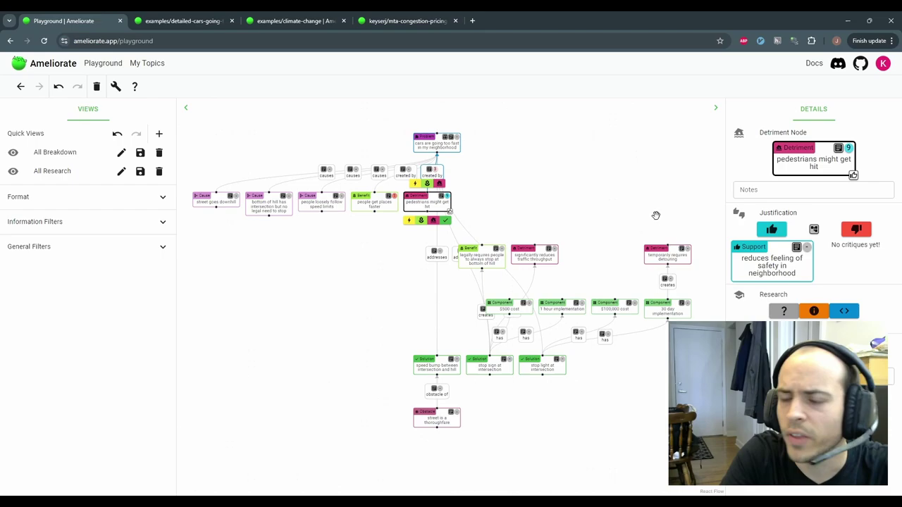
pyautogui.click(811, 267)
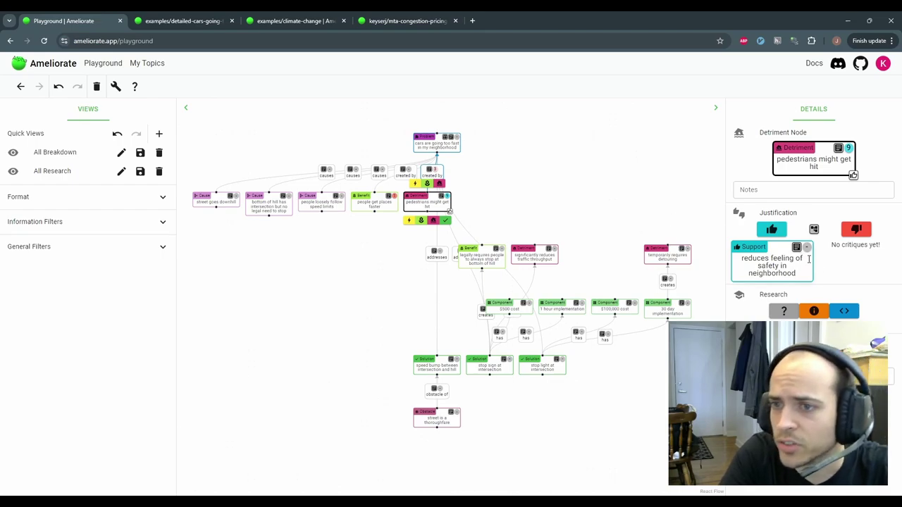
pyautogui.click(796, 248)
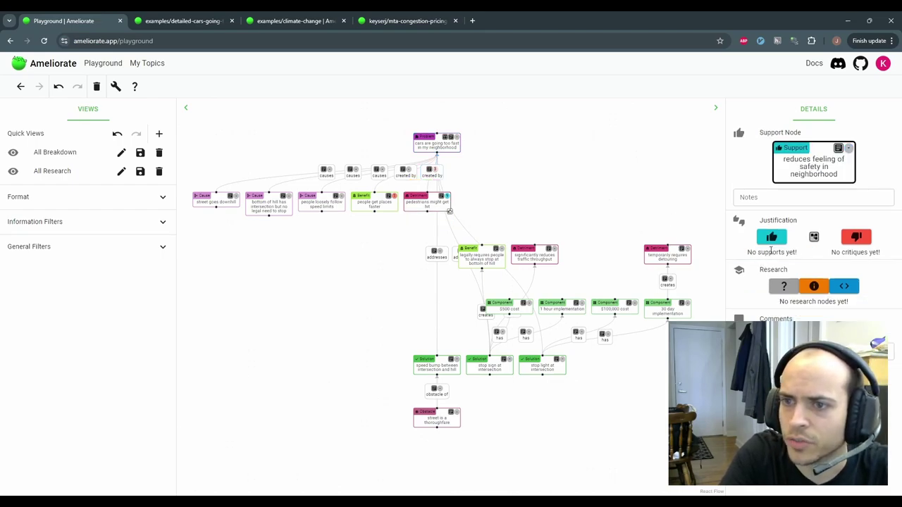
pyautogui.click(773, 240)
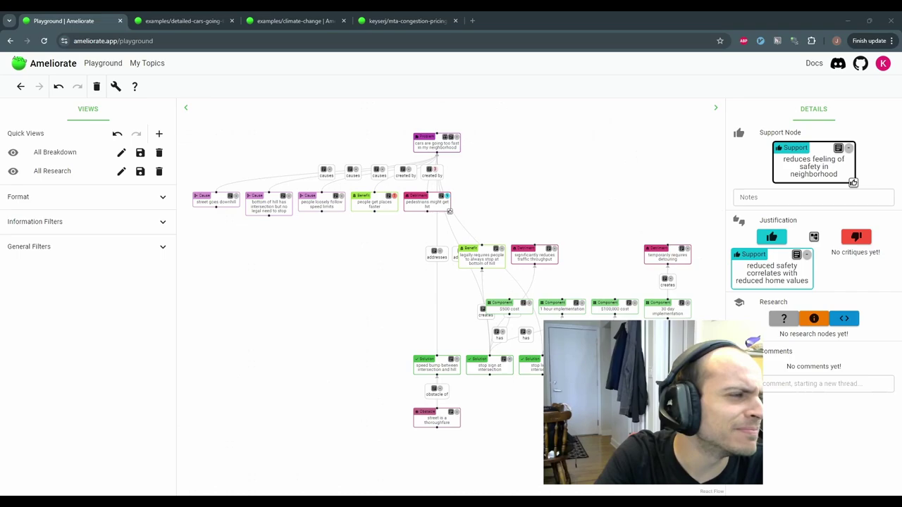
# Return to the "pedestrians might get hit" details and add the research question "are there many children in the area?"
pyautogui.click(853, 183)
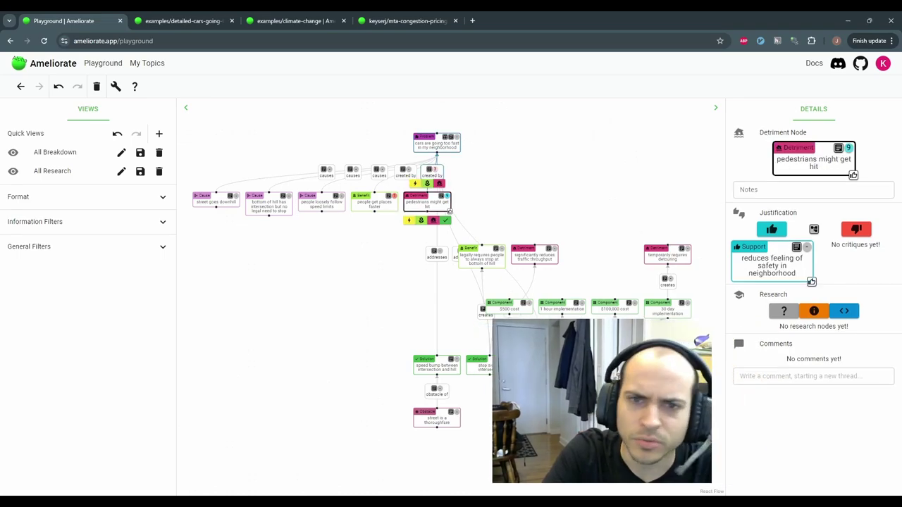
pyautogui.click(785, 314)
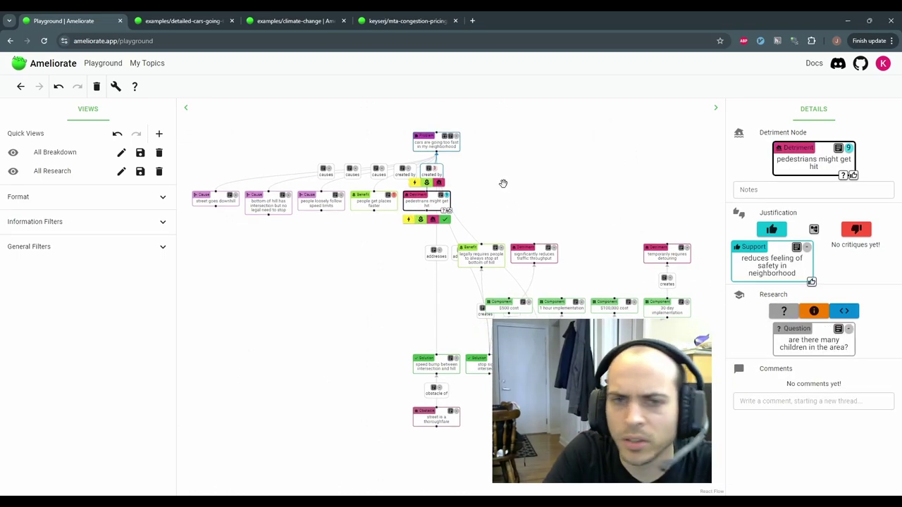
# Switch to the detailed-cars-going-too-fast example and examine its full structure from problem through criteria to solutions
pyautogui.click(453, 150)
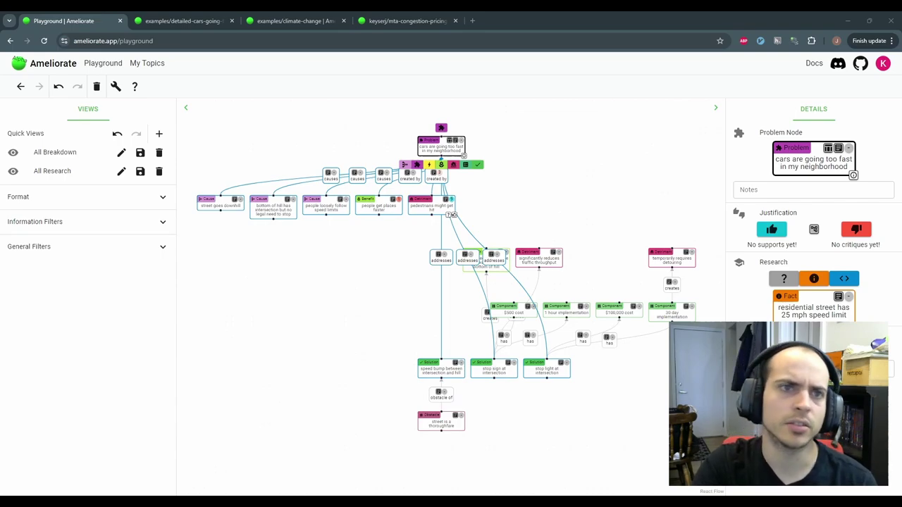
pyautogui.click(180, 21)
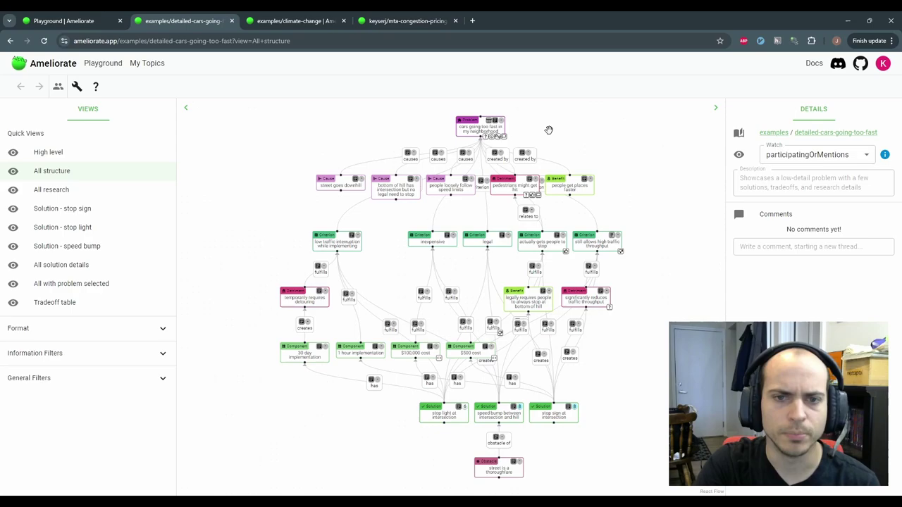
pyautogui.scroll(5, 549, 131)
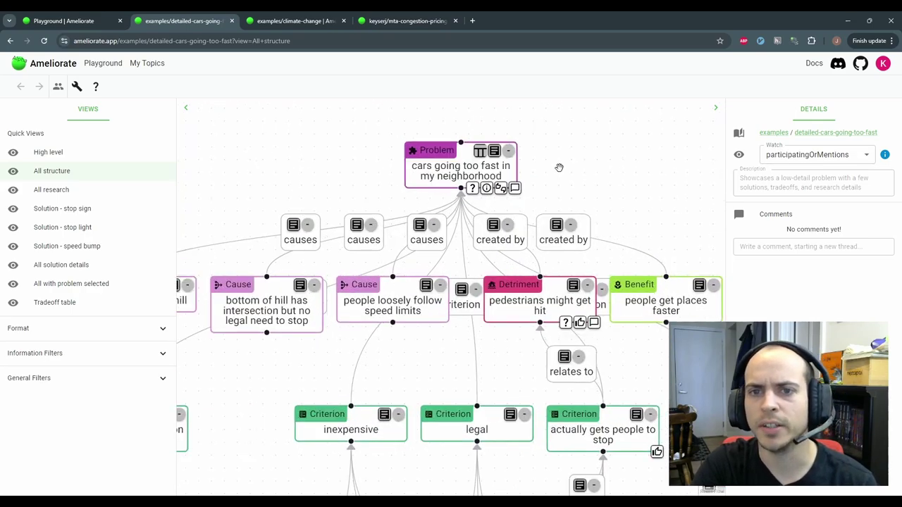
pyautogui.scroll(2, 560, 167)
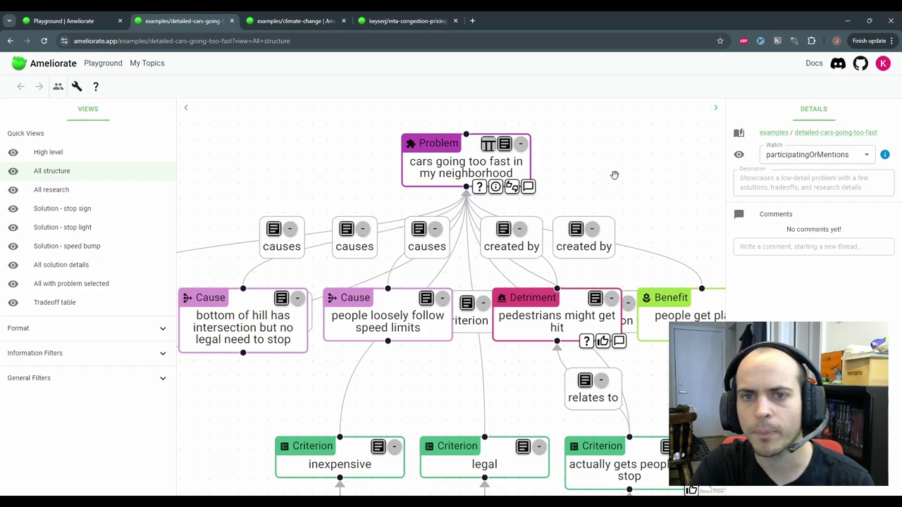
pyautogui.scroll(-3, 614, 175)
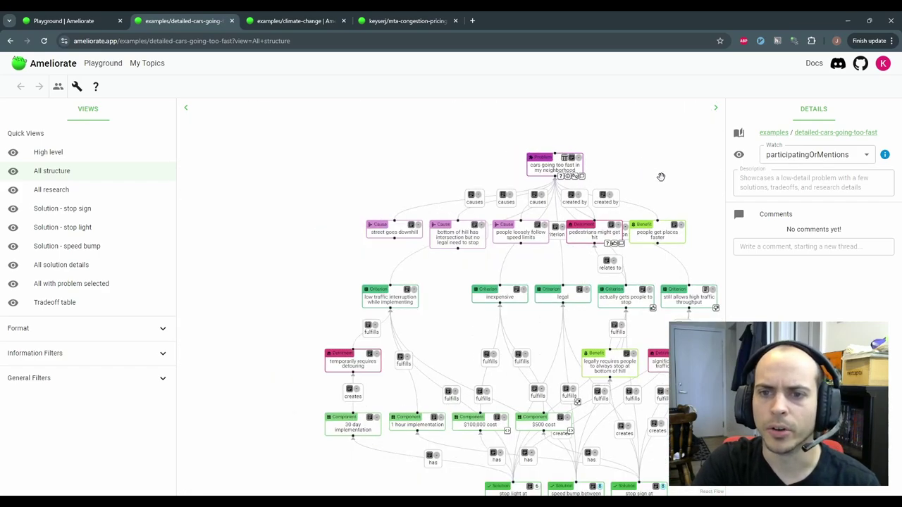
pyautogui.scroll(-3, 661, 177)
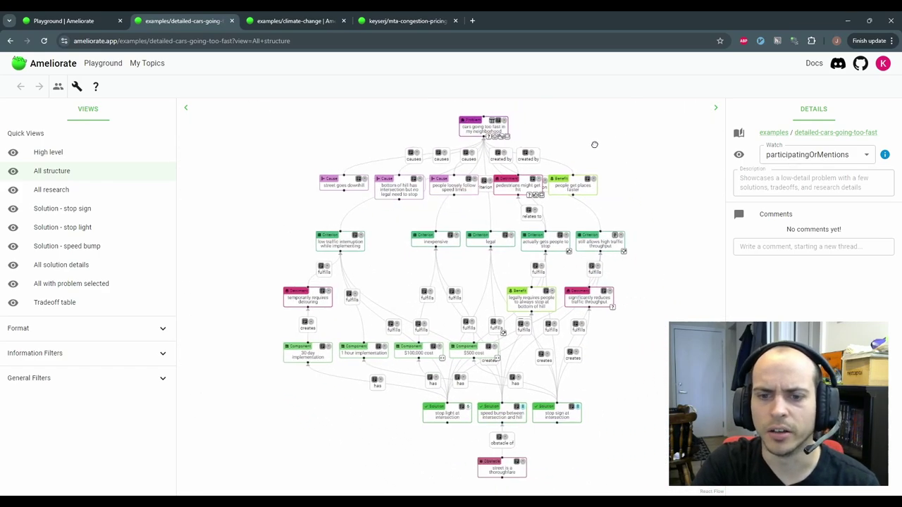
pyautogui.moveTo(594, 144); pyautogui.dragTo(589, 146)
pyautogui.click(589, 144)
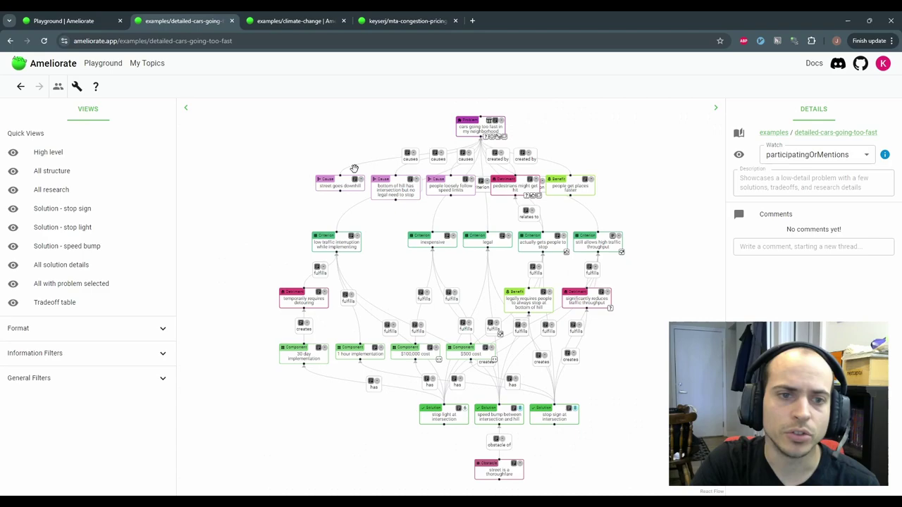
# Preview the breakdown with the highLevel and solution standard filters and reset the filter to none
pyautogui.click(133, 361)
pyautogui.click(133, 397)
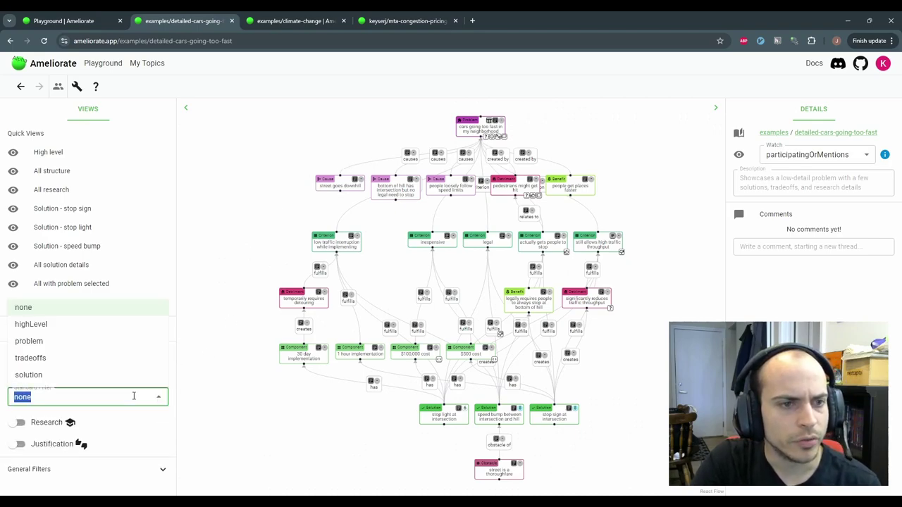
pyautogui.click(99, 324)
pyautogui.click(138, 398)
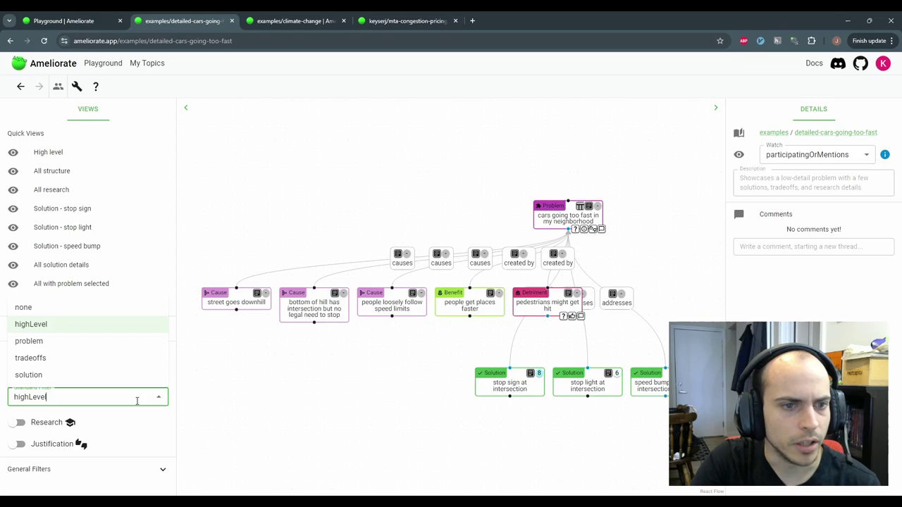
pyautogui.click(80, 374)
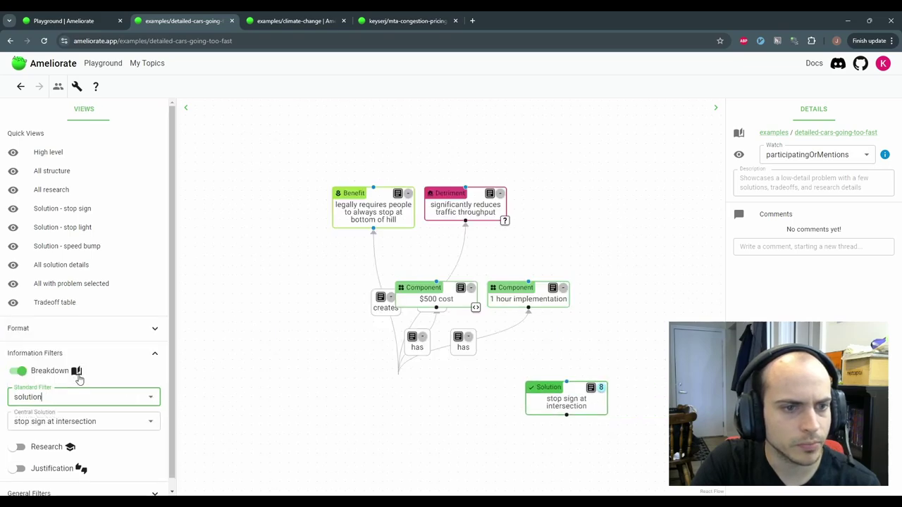
pyautogui.click(139, 397)
pyautogui.click(56, 308)
pyautogui.click(91, 353)
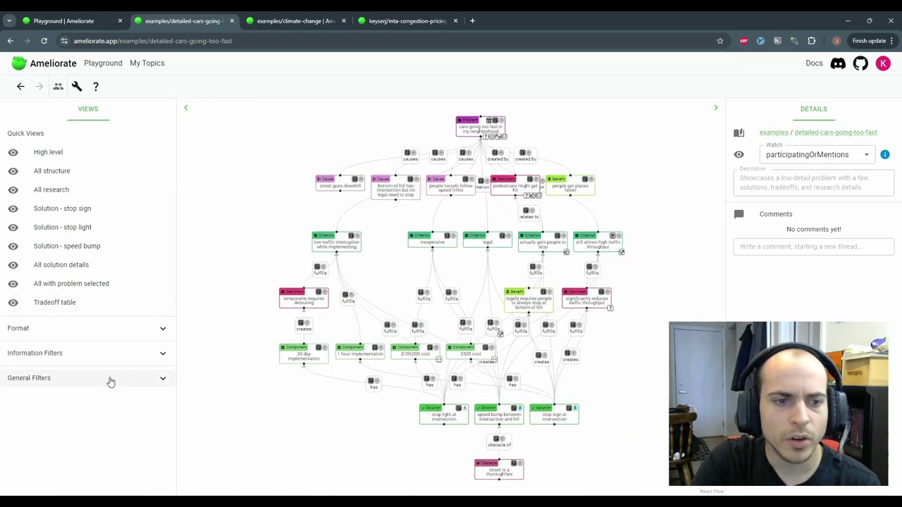
# Filter out cause nodes and show only the "stop light at intersection" solution and its neighbors
pyautogui.click(109, 381)
pyautogui.click(33, 401)
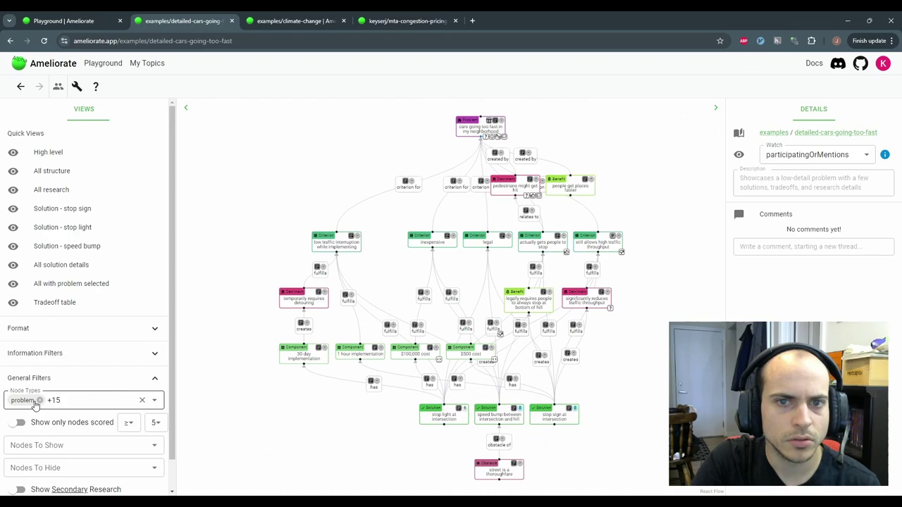
pyautogui.rightClick(432, 416)
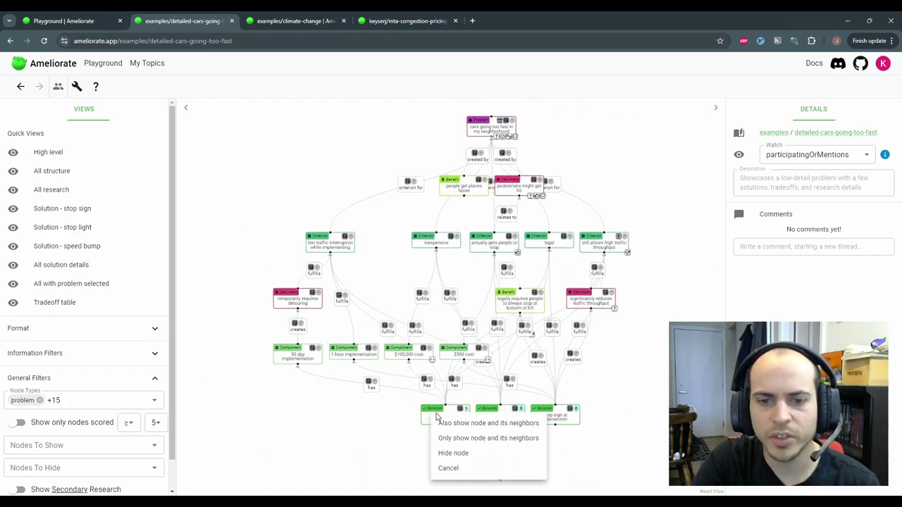
pyautogui.click(456, 441)
pyautogui.scroll(4, 379, 350)
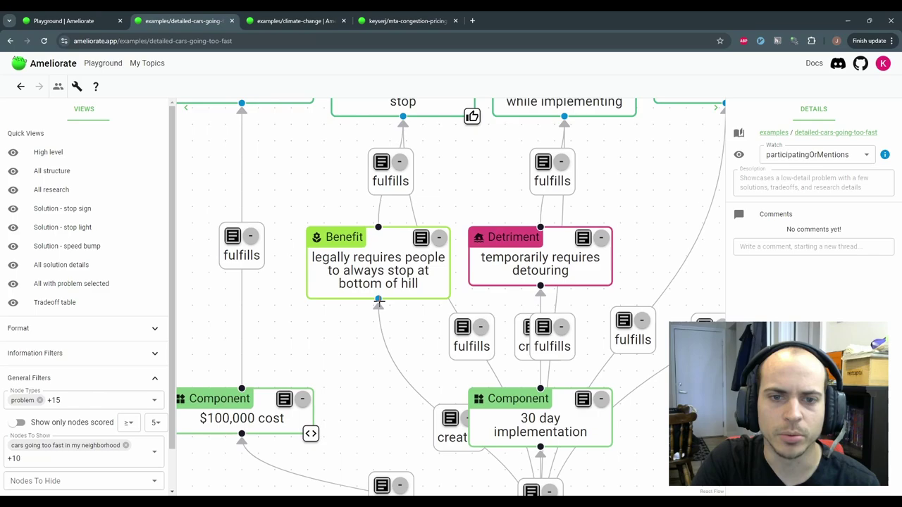
pyautogui.click(380, 316)
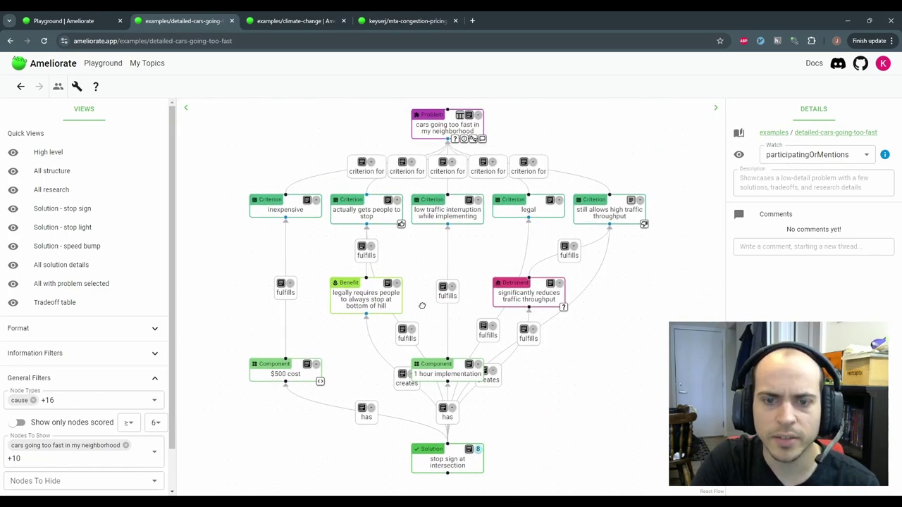
# Look through the saved views High level, All structure, Solution - stop sign and All solution details
pyautogui.click(90, 155)
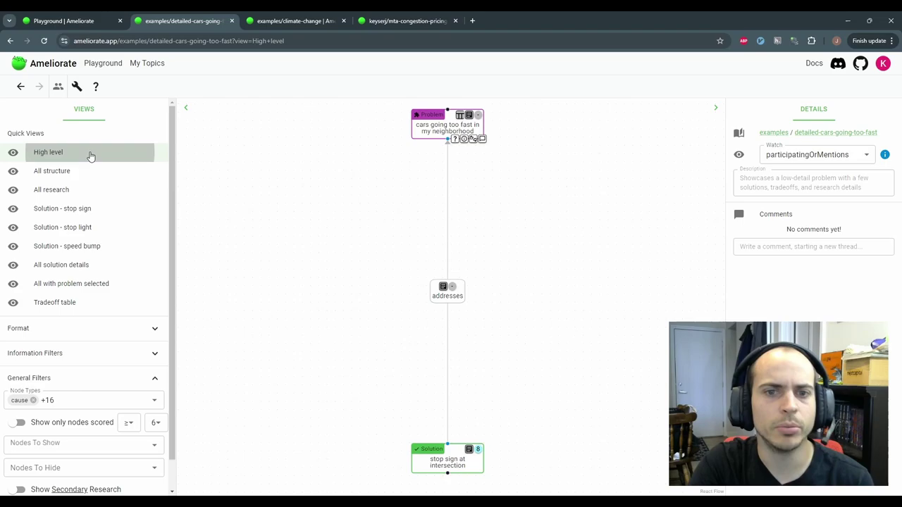
pyautogui.click(92, 175)
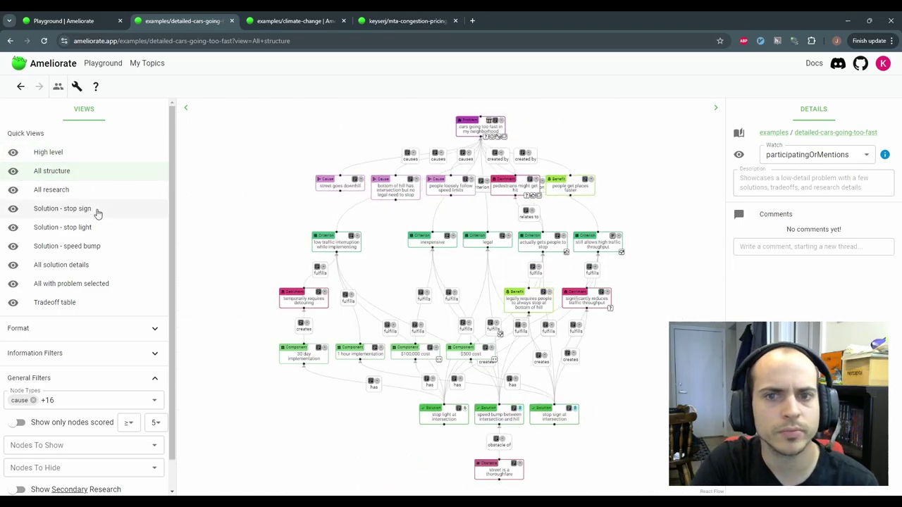
pyautogui.click(98, 211)
pyautogui.click(90, 268)
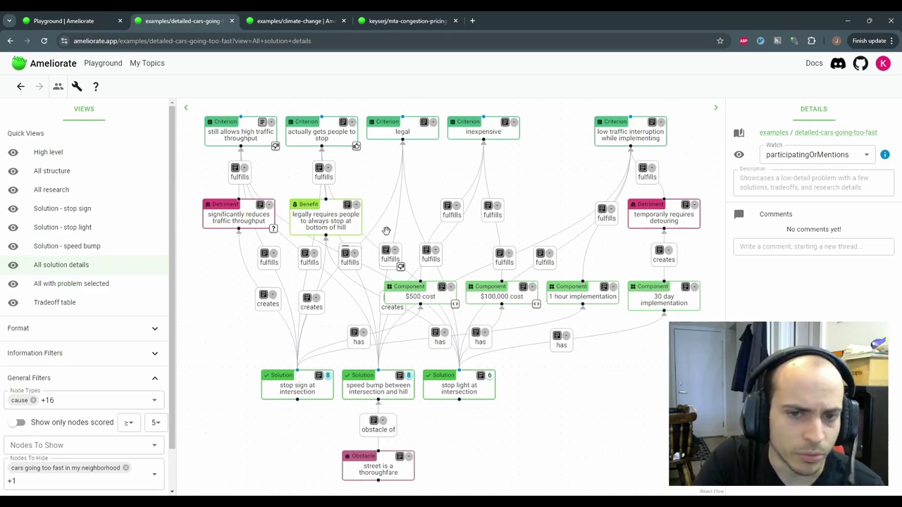
# Show everyone's scores on the diagram and inspect who gave which score to the "stop sign at intersection" solution
pyautogui.click(58, 87)
pyautogui.moveTo(413, 383)
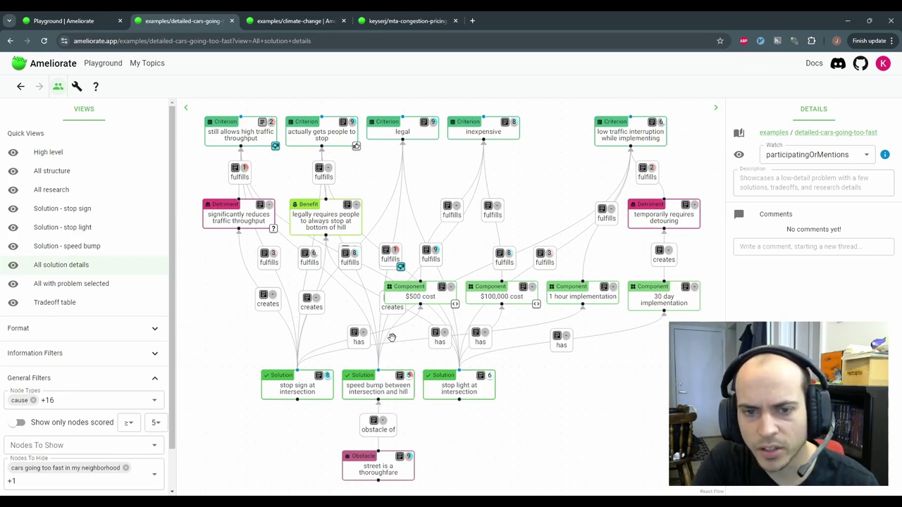
pyautogui.moveTo(326, 379)
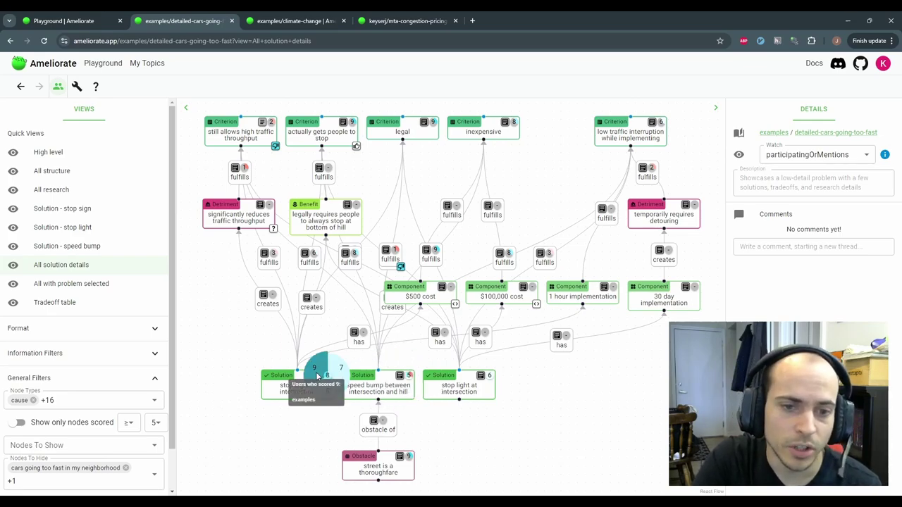
# Open the Tradeoff table view and score "inexpensive" as 9 for the stop sign, 3 for the stop light and 8 for the speed bump
pyautogui.click(76, 172)
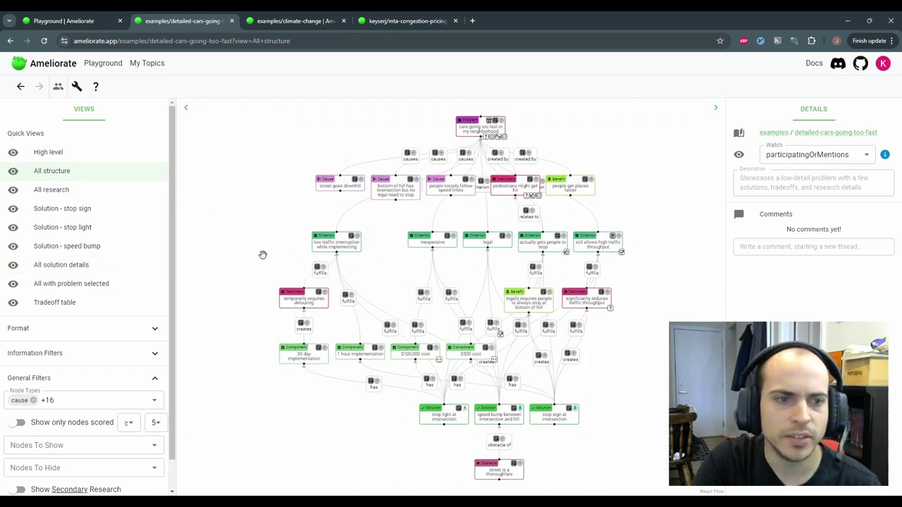
pyautogui.click(76, 308)
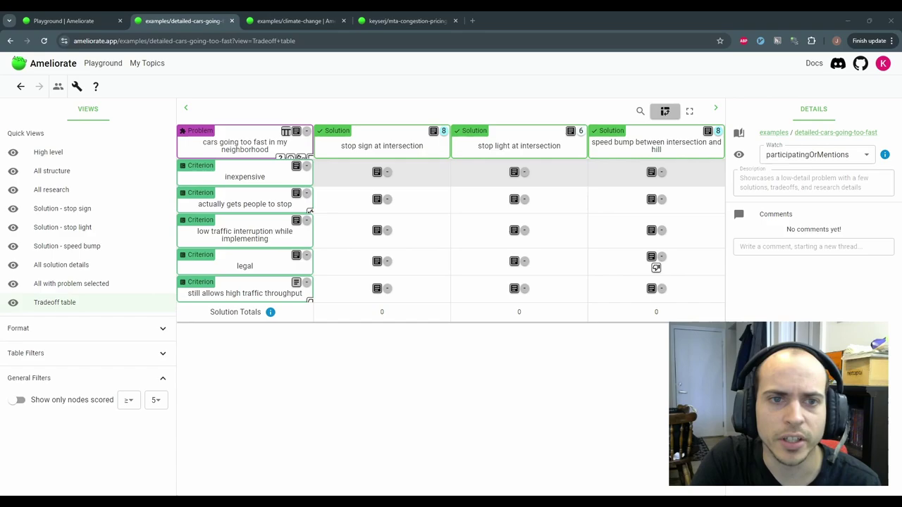
pyautogui.click(387, 172)
pyautogui.click(377, 152)
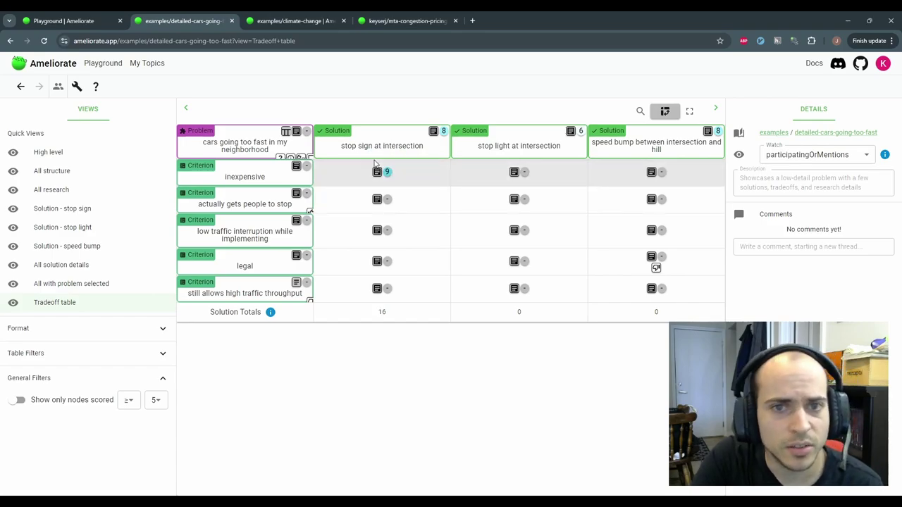
pyautogui.click(524, 172)
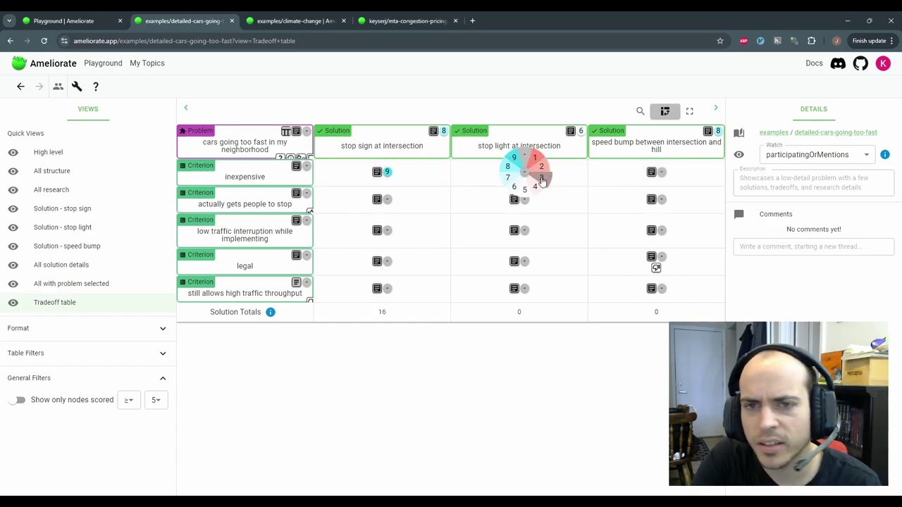
pyautogui.click(542, 181)
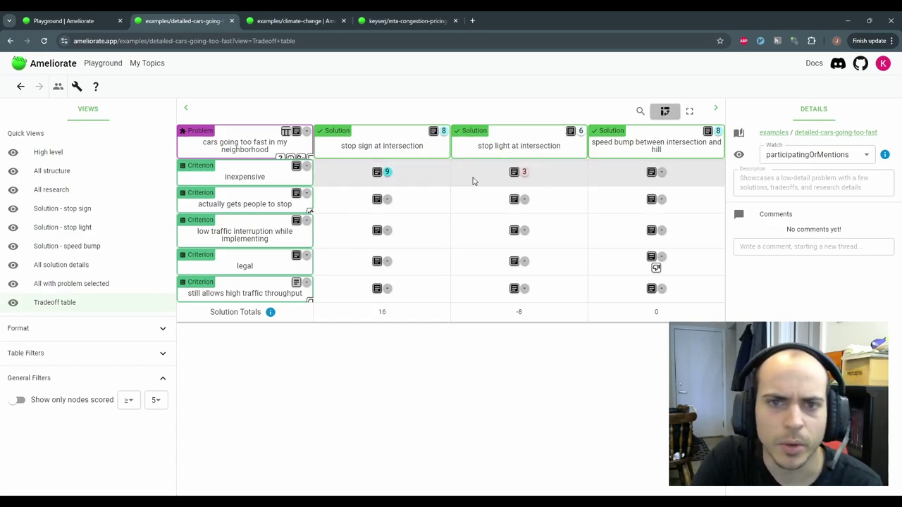
pyautogui.click(662, 172)
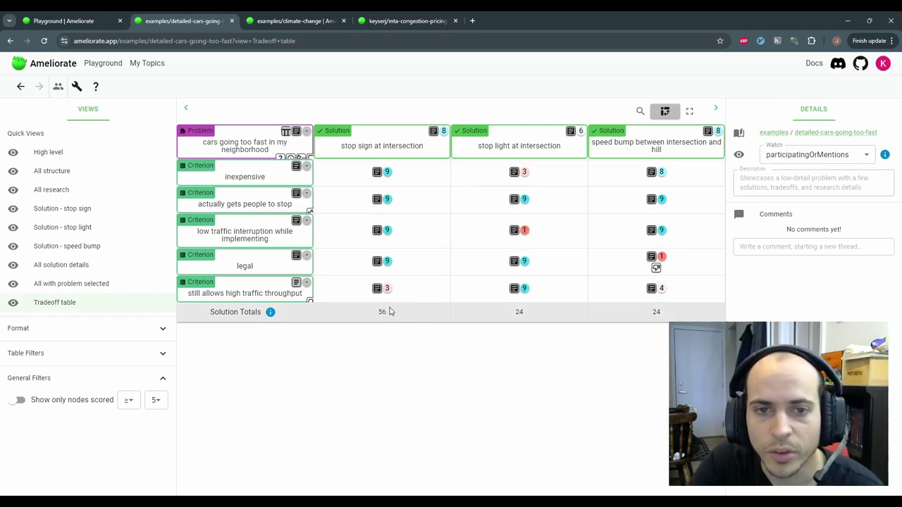
# Score the criterion "inexpensive" as 9 and "low traffic interruption while implementing" as 3
pyautogui.moveTo(306, 171)
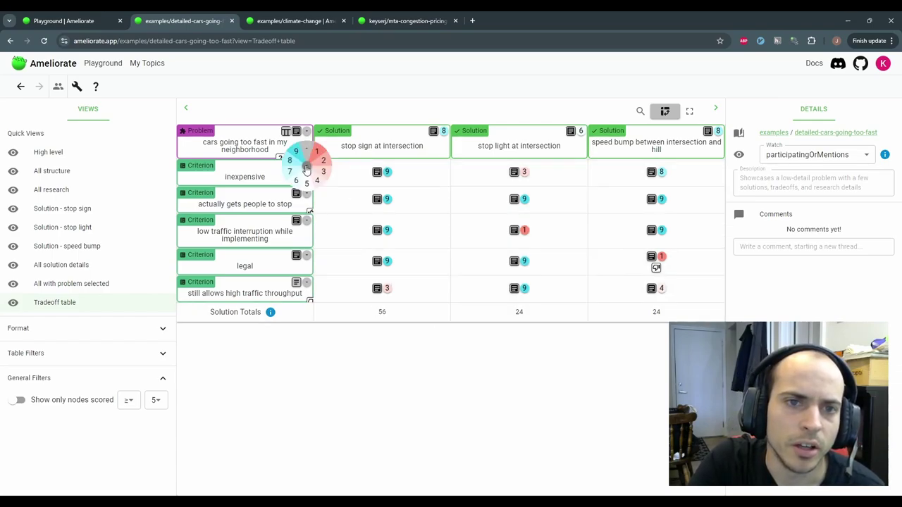
pyautogui.click(297, 152)
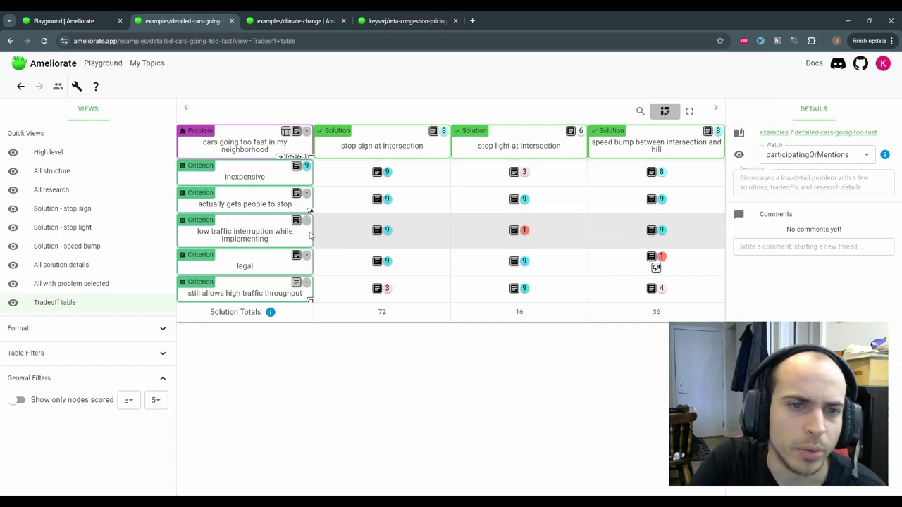
pyautogui.moveTo(308, 223)
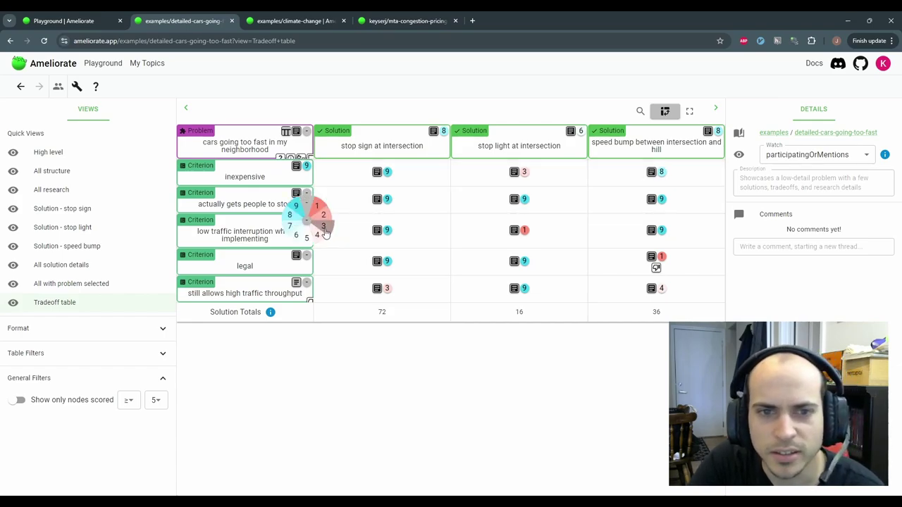
pyautogui.click(321, 231)
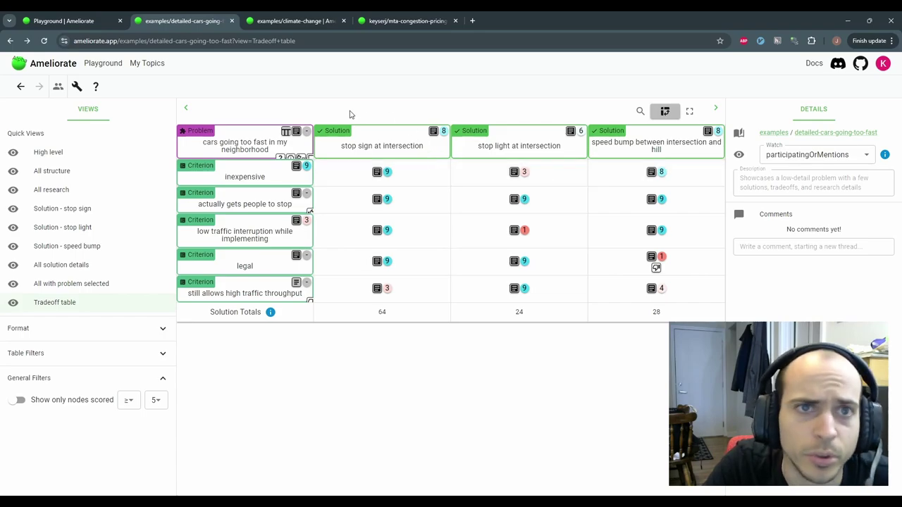
# Switch to the climate-change example and examine the causes branch of its full structure
pyautogui.click(306, 22)
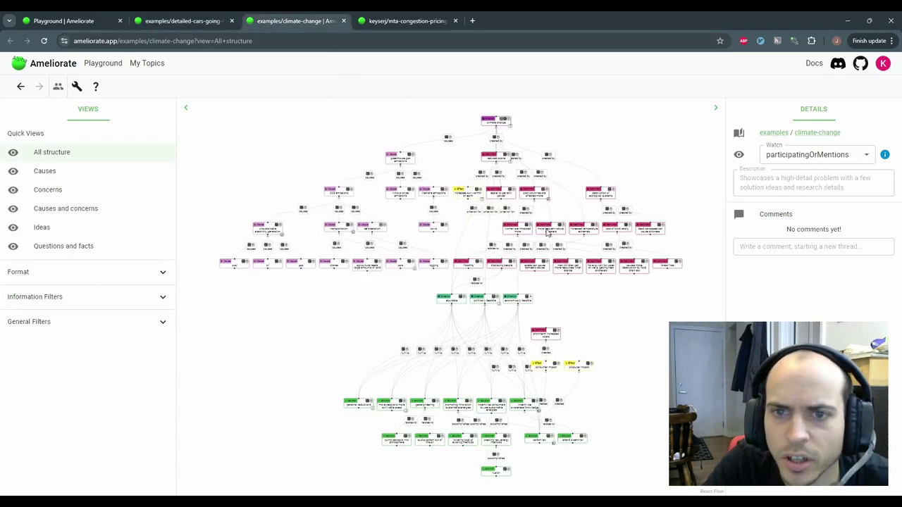
pyautogui.moveTo(574, 204); pyautogui.dragTo(574, 191)
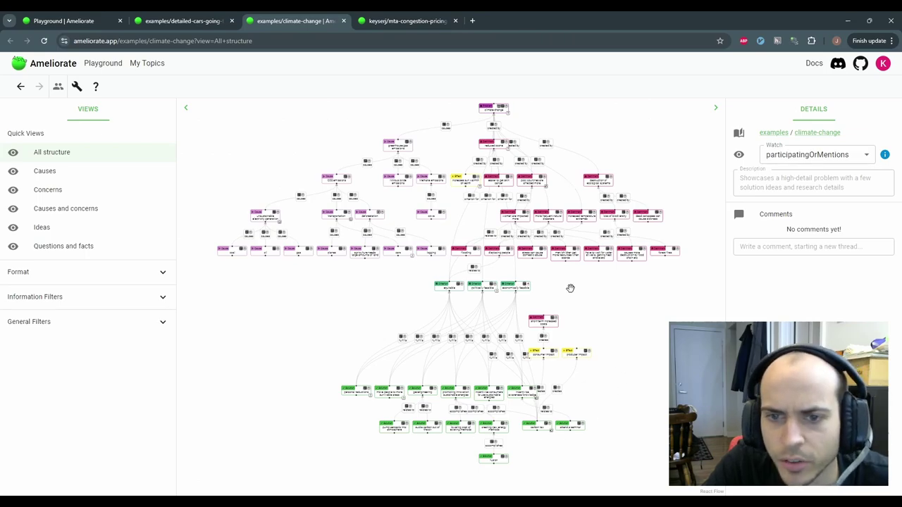
pyautogui.moveTo(570, 288); pyautogui.dragTo(578, 333)
pyautogui.scroll(5, 481, 254)
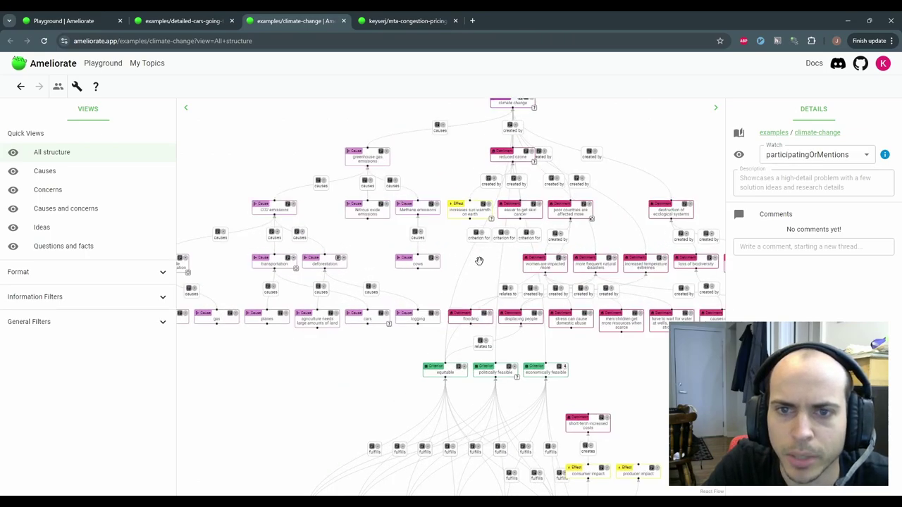
pyautogui.scroll(4, 510, 326)
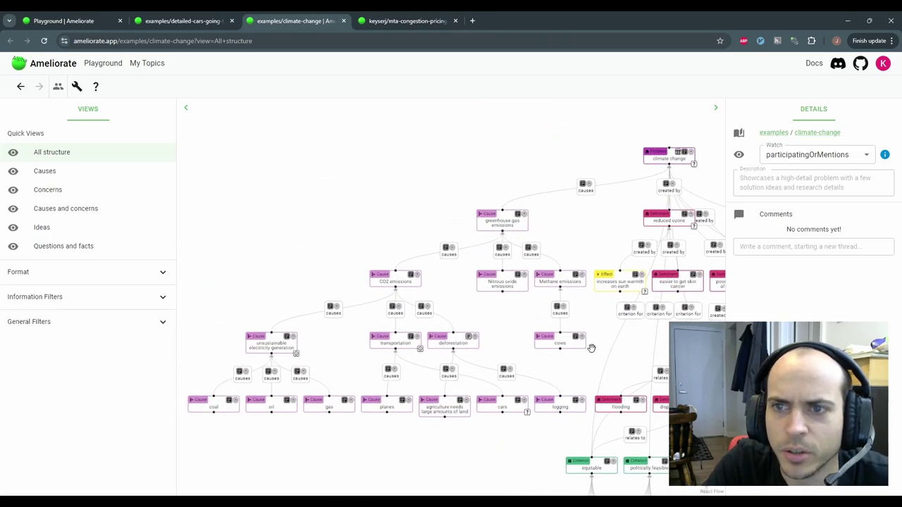
pyautogui.moveTo(597, 359); pyautogui.dragTo(647, 282)
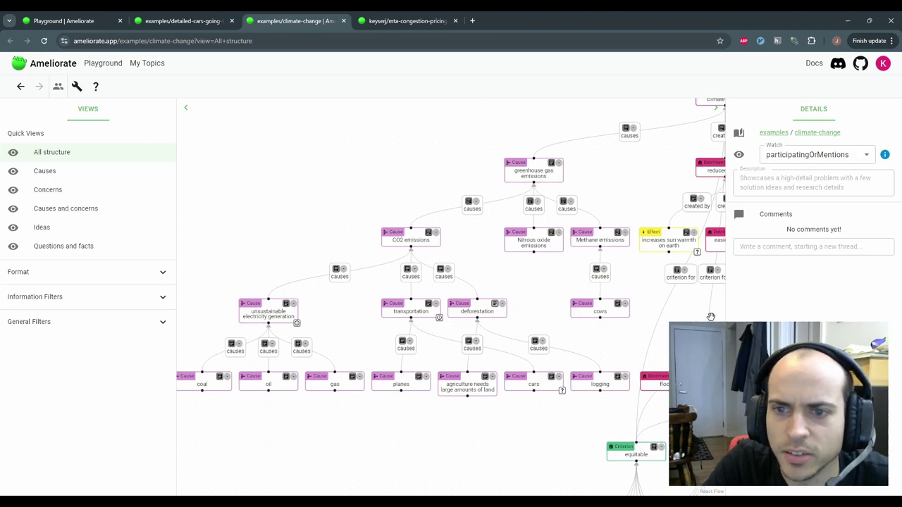
# Examine the detriments in the climate-change example, and switch to mta-congestion-pricing to inspect the congestion pricing solution's benefits, components, obstacles and detriments
pyautogui.moveTo(709, 316); pyautogui.dragTo(279, 351)
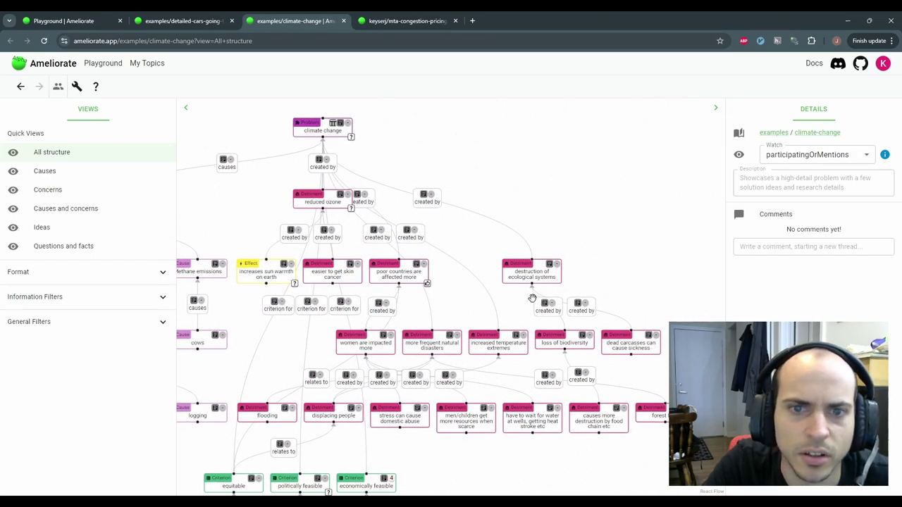
pyautogui.click(428, 27)
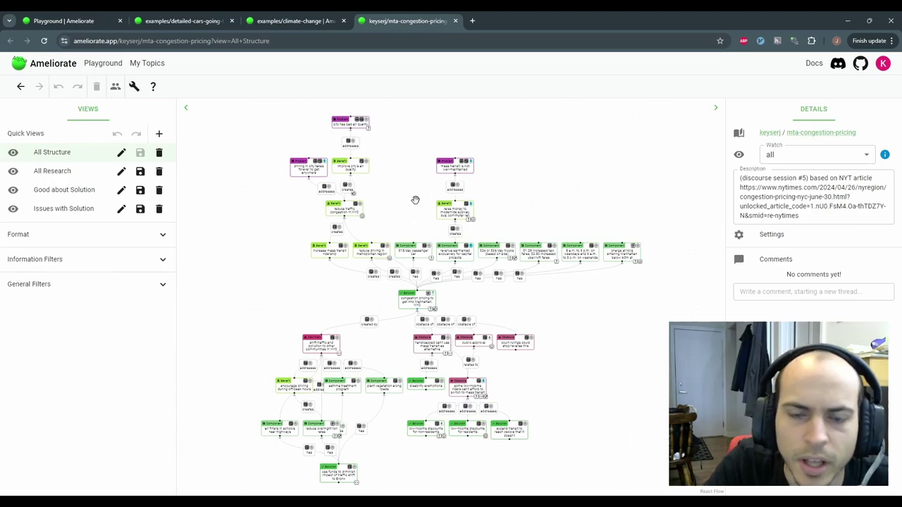
pyautogui.moveTo(415, 200); pyautogui.dragTo(413, 202)
pyautogui.scroll(5, 414, 210)
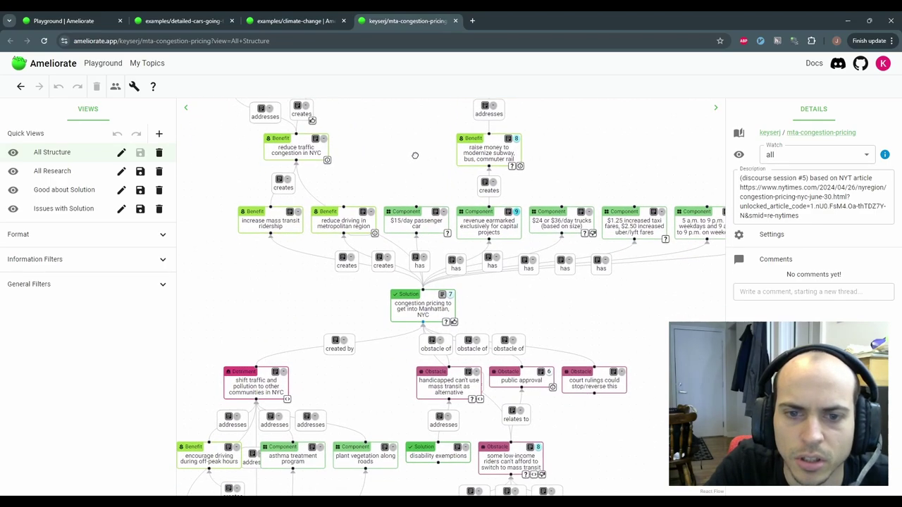
pyautogui.moveTo(493, 278); pyautogui.dragTo(517, 369)
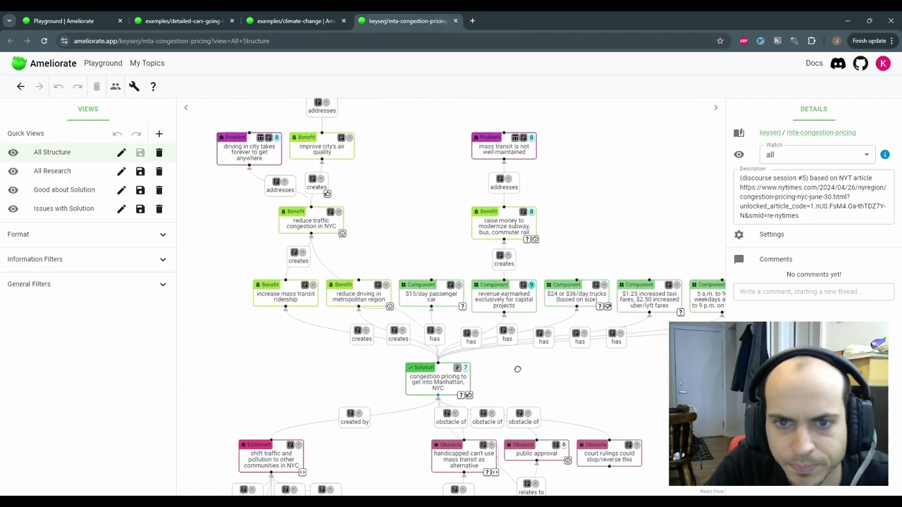
pyautogui.moveTo(413, 236); pyautogui.dragTo(401, 289)
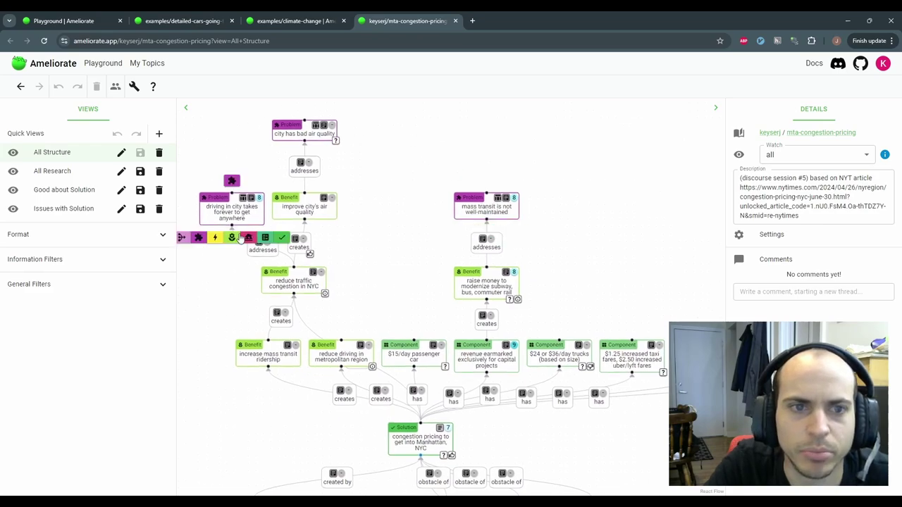
pyautogui.moveTo(396, 236); pyautogui.dragTo(346, 227)
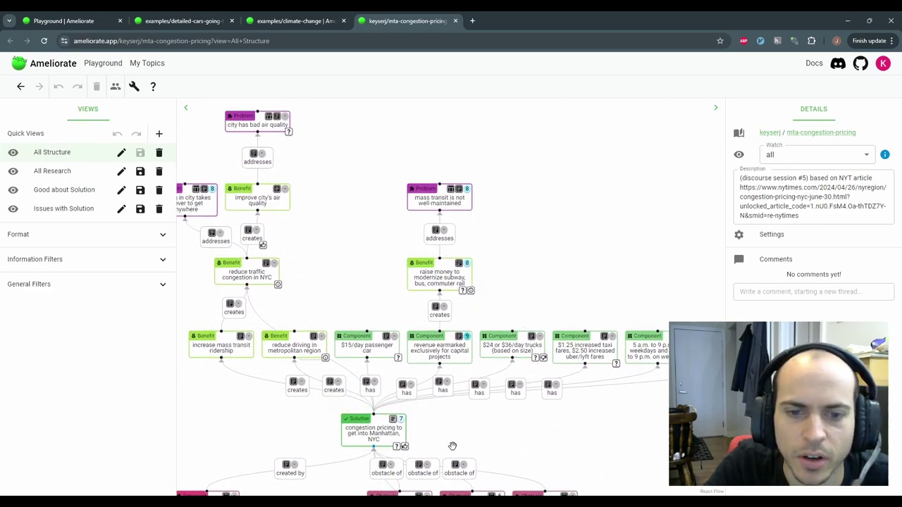
pyautogui.moveTo(530, 440); pyautogui.dragTo(622, 150)
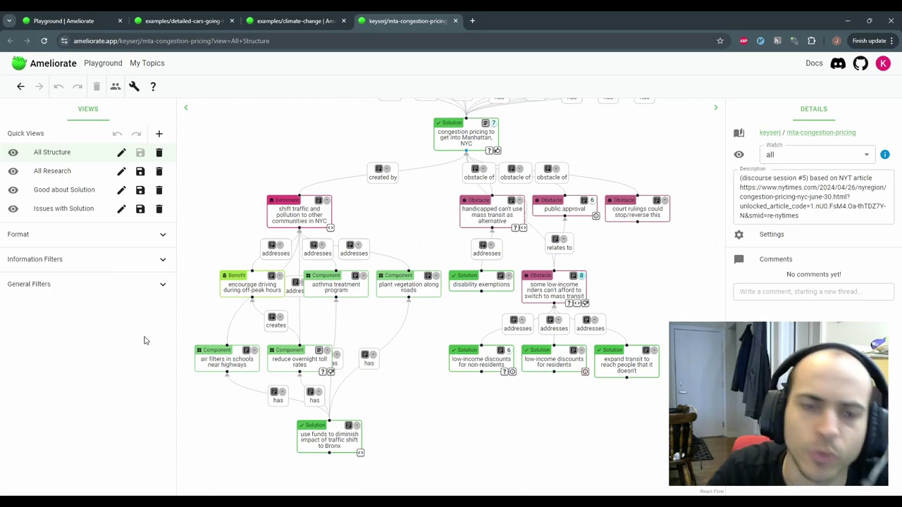
# Open the Ameliorate home page in a new browser tab and read through its Work Constructively section and the sections below it
pyautogui.middleClick(58, 65)
pyautogui.click(513, 22)
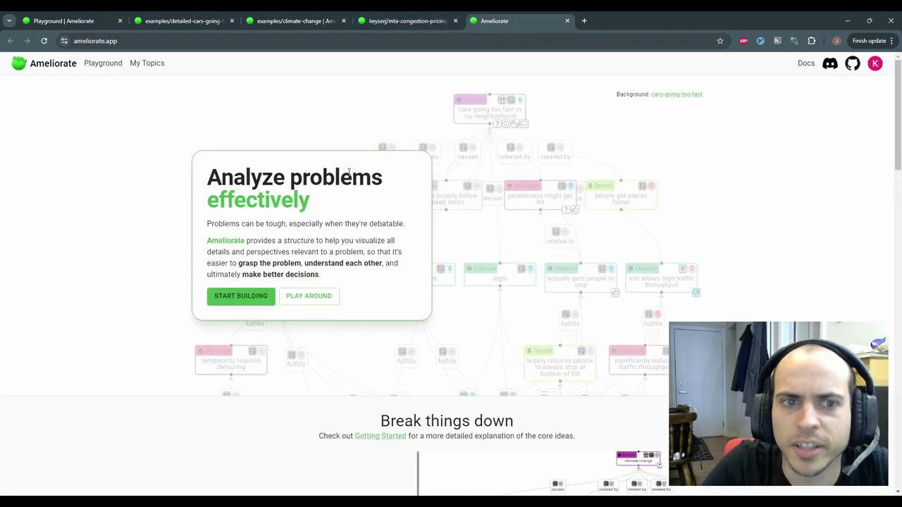
pyautogui.scroll(-8, 127, 194)
pyautogui.scroll(-1, 134, 190)
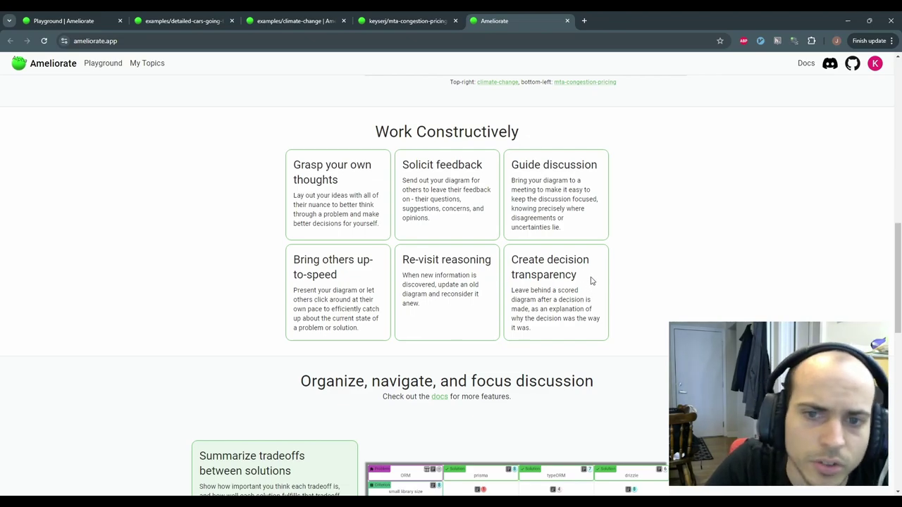
pyautogui.scroll(-1, 206, 252)
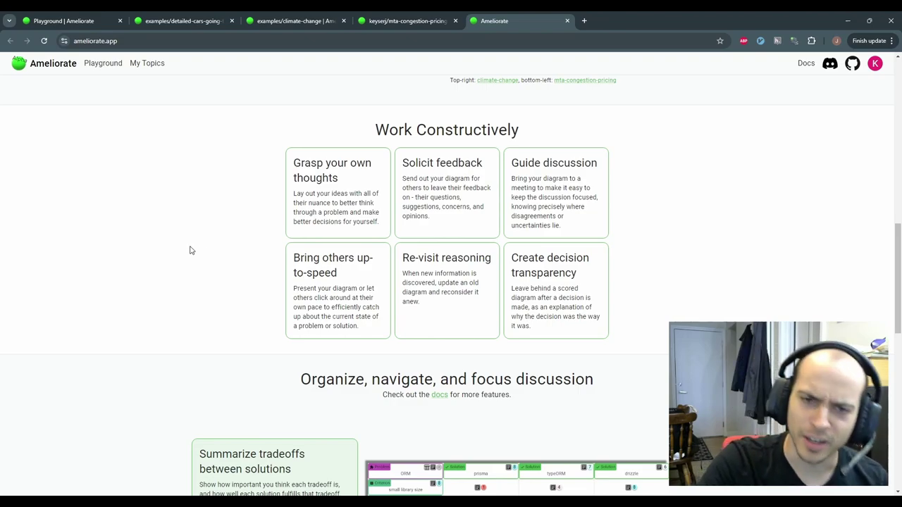
pyautogui.scroll(-15, 187, 250)
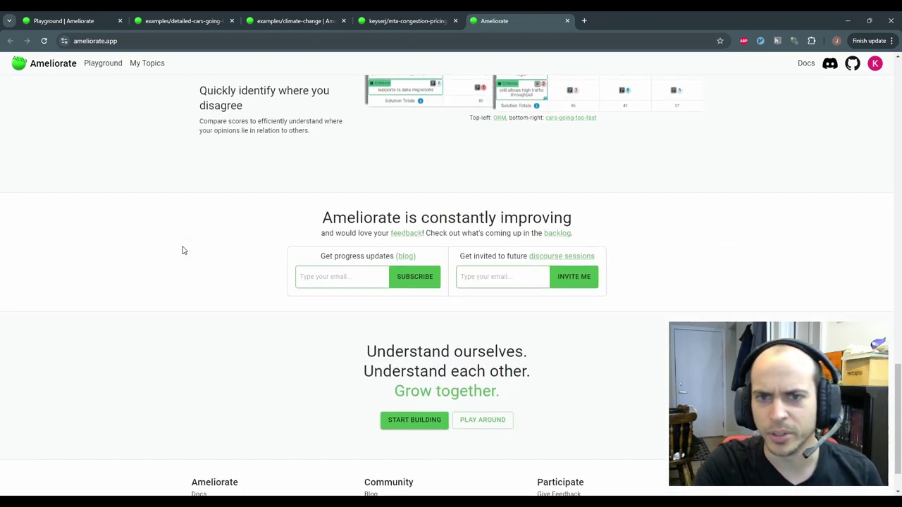